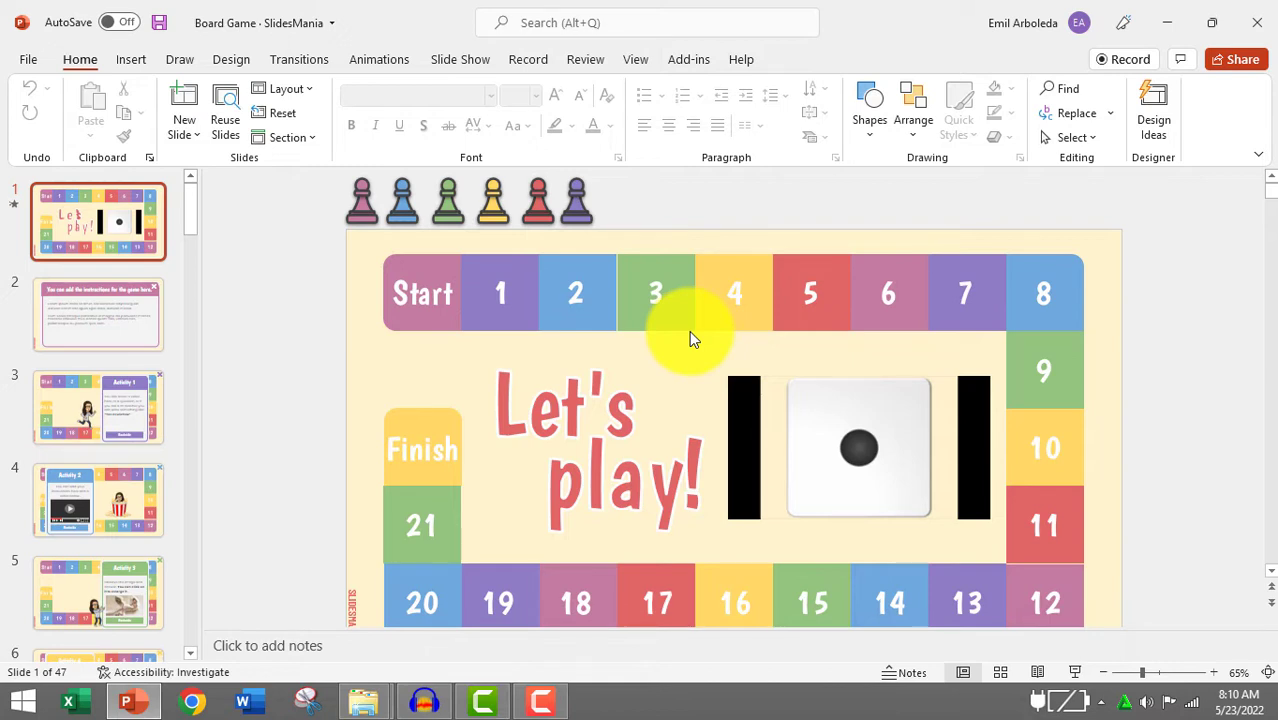
Start the slide show and open the Activity 1 card from square 1.
{"action": "left_click", "coordinate": [1078, 676]}
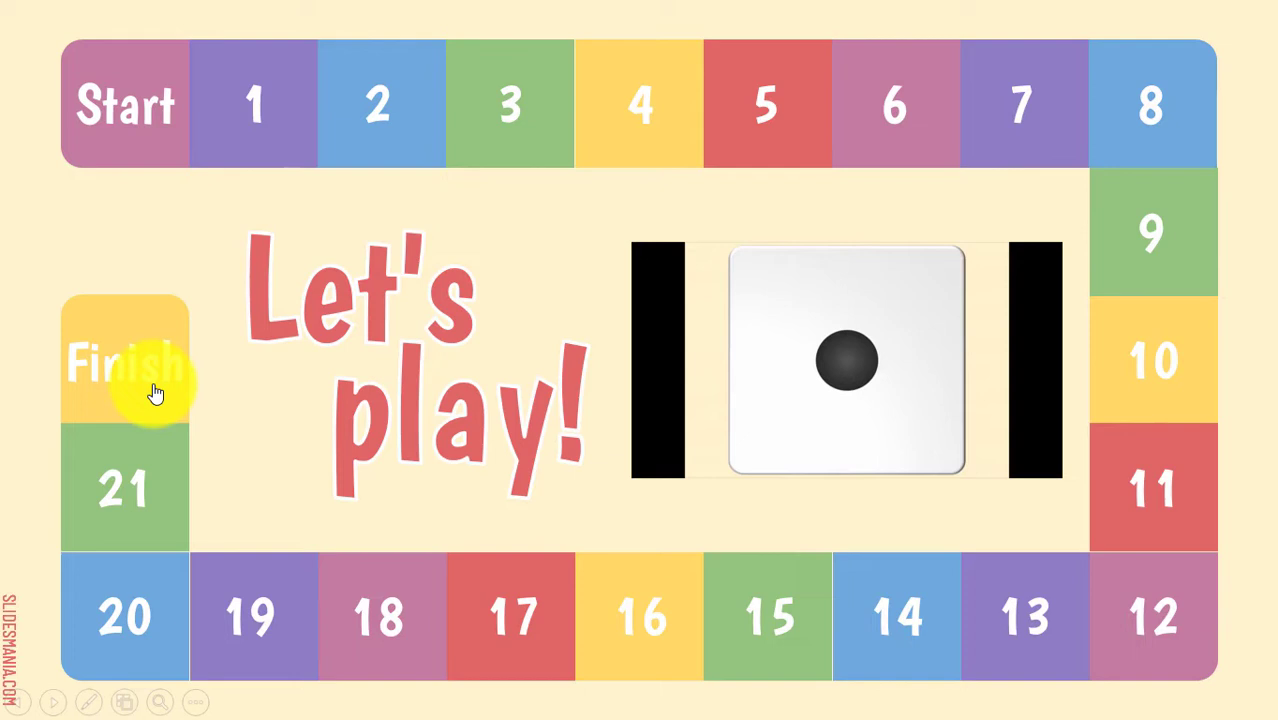
{"action": "mouse_move", "coordinate": [690, 408]}
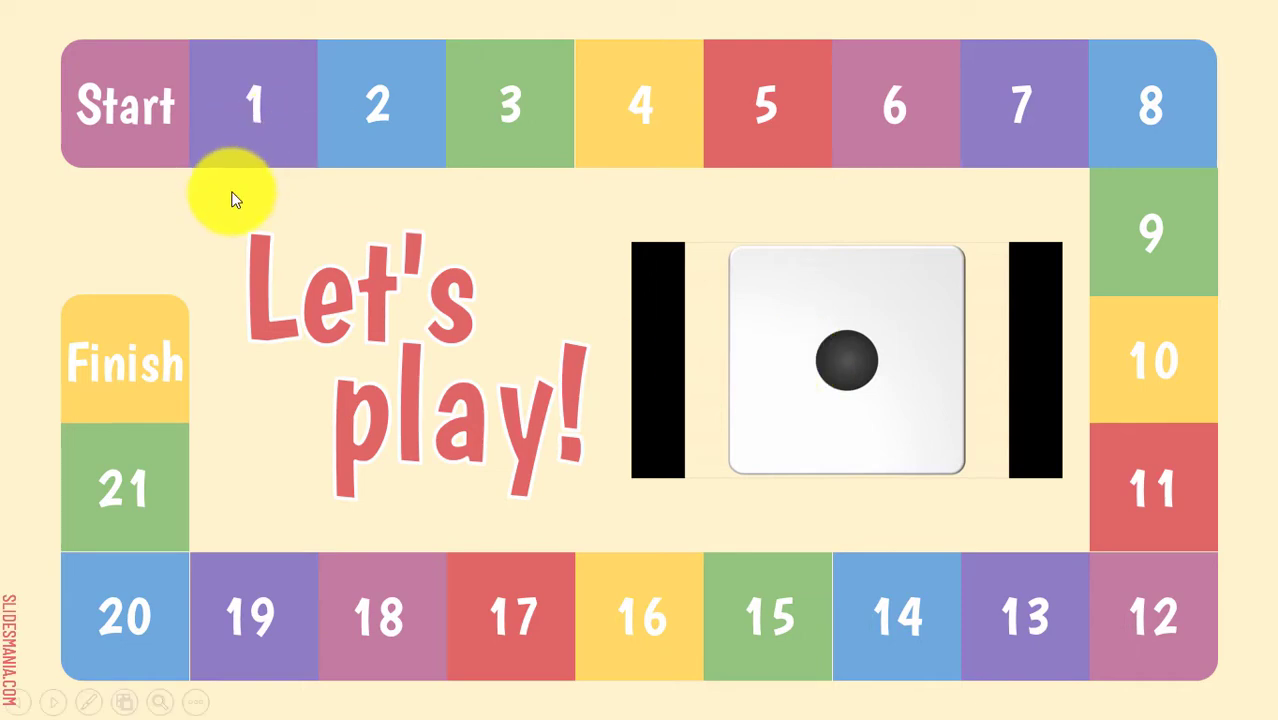
{"action": "left_click", "coordinate": [263, 136]}
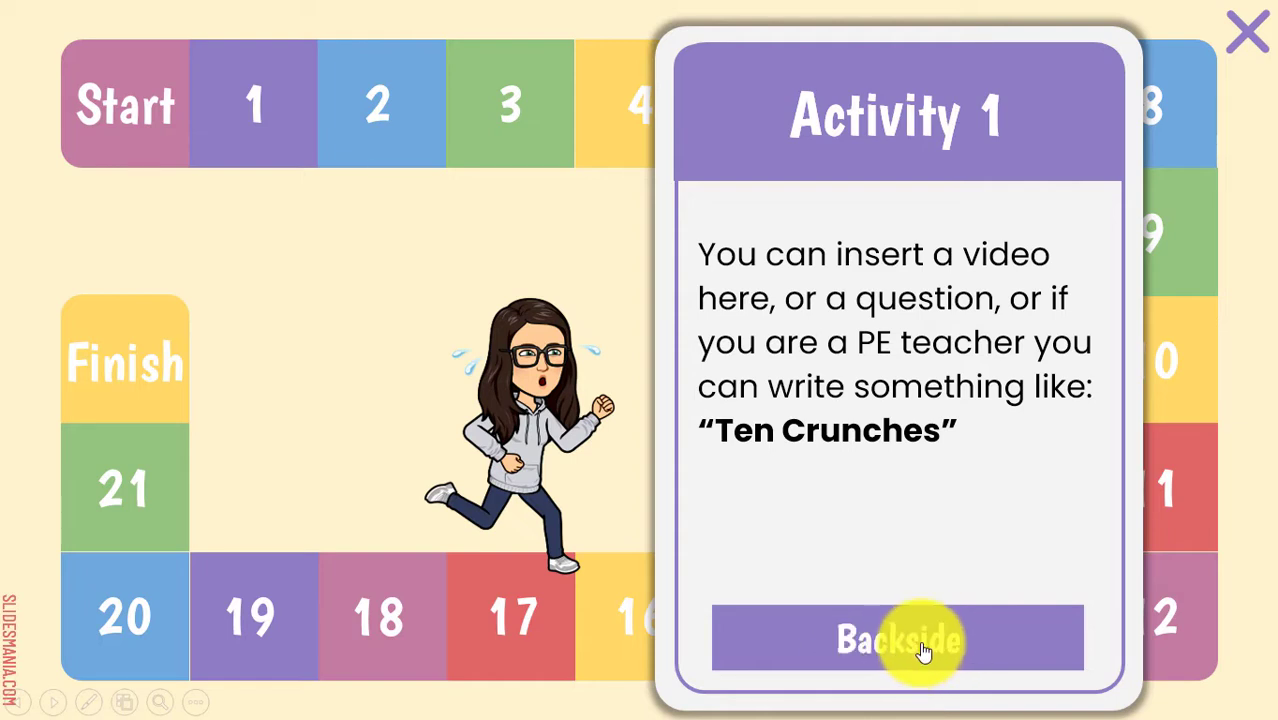
Flip the Activity 1 card to its answer, then close it back to the board.
{"action": "left_click", "coordinate": [921, 652]}
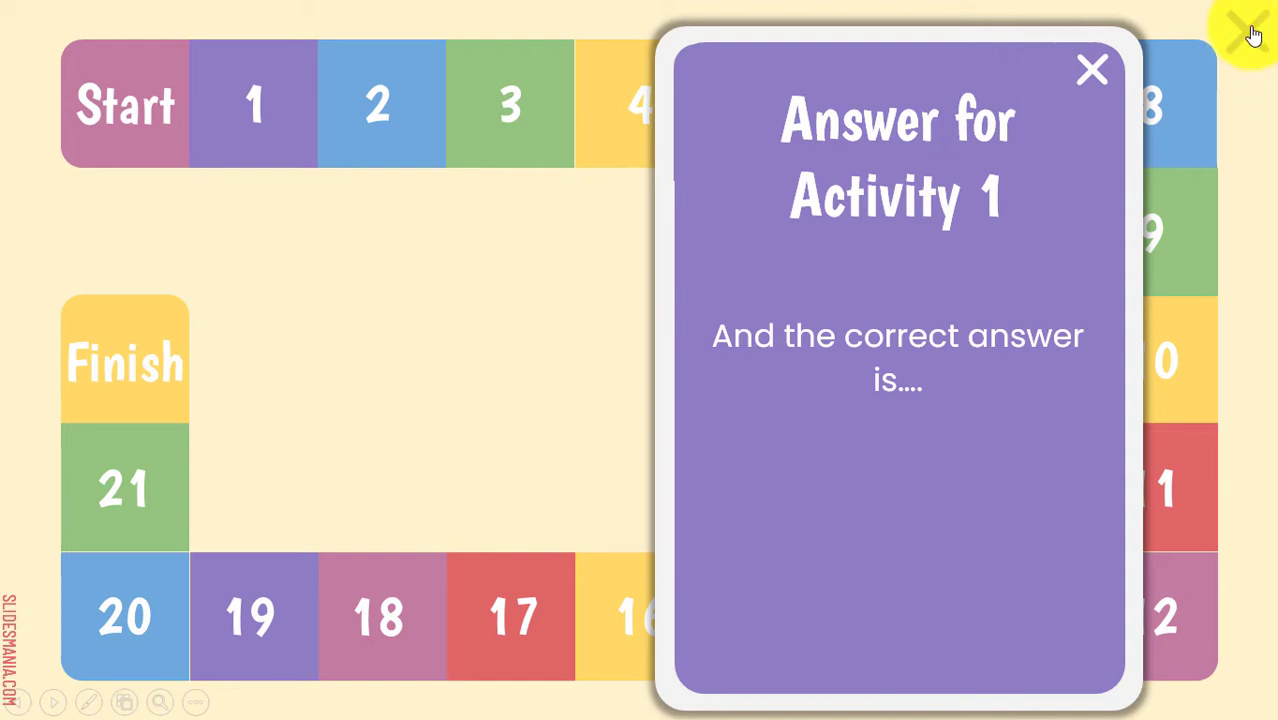
{"action": "left_click", "coordinate": [1252, 33]}
{"action": "mouse_move", "coordinate": [733, 375]}
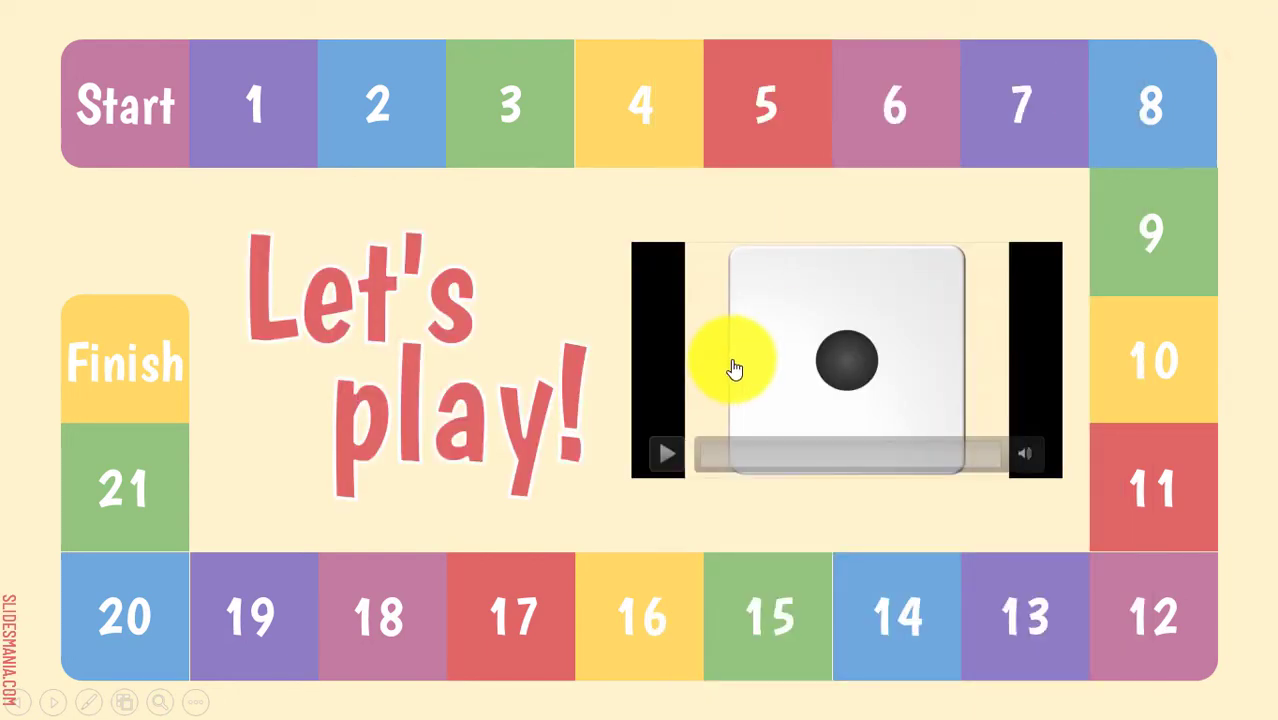
Roll the die video, stop it on three, and end the slide show.
{"action": "left_click", "coordinate": [666, 453]}
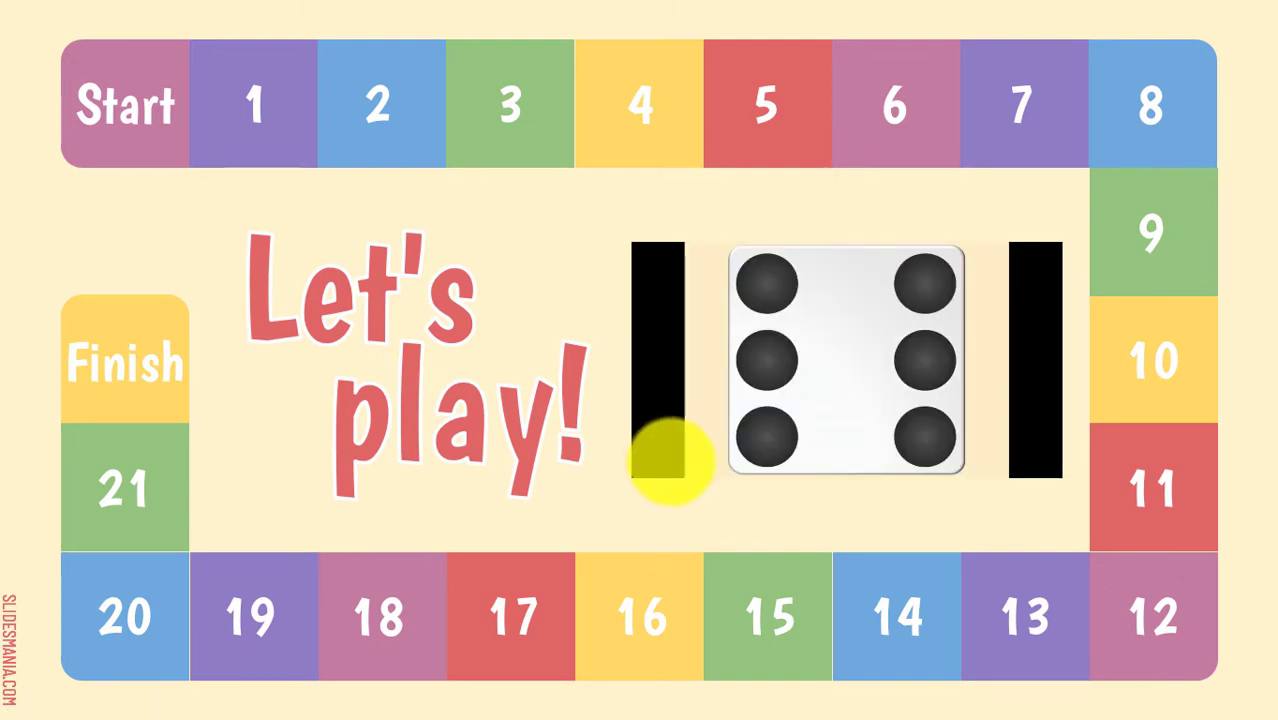
{"action": "left_click", "coordinate": [665, 454]}
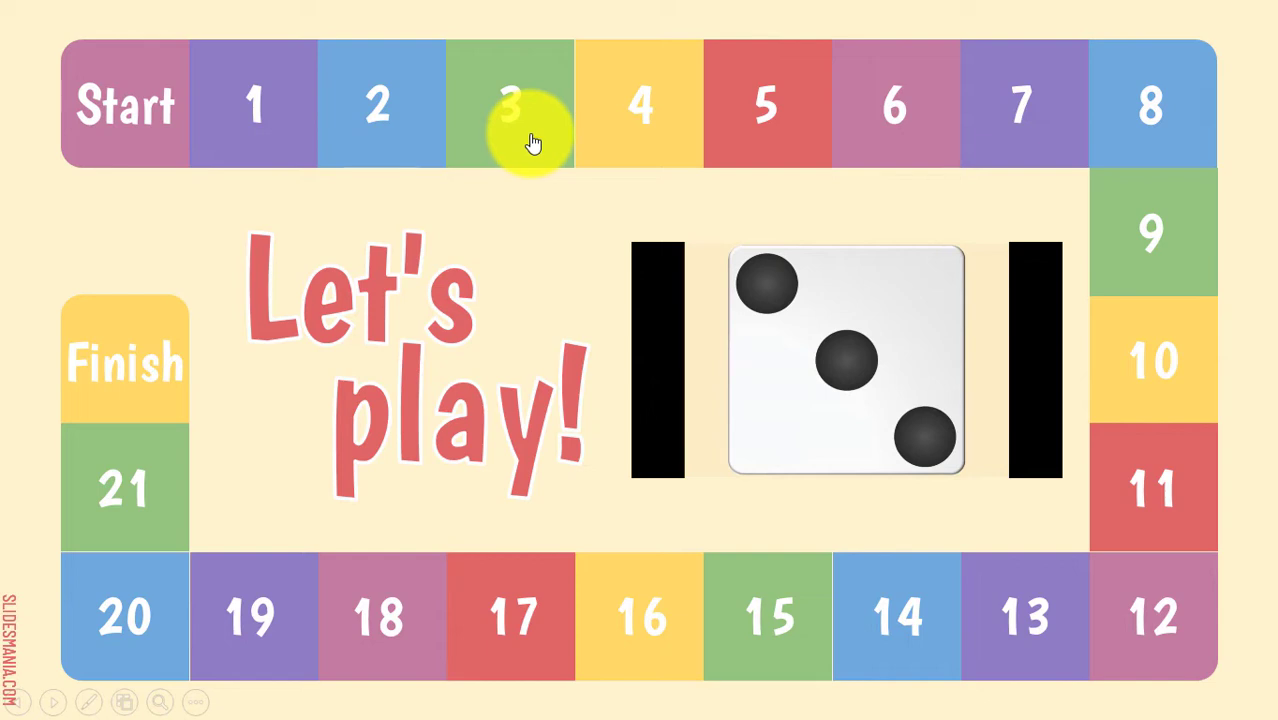
{"action": "mouse_move", "coordinate": [1073, 428]}
{"action": "key", "text": "Escape"}
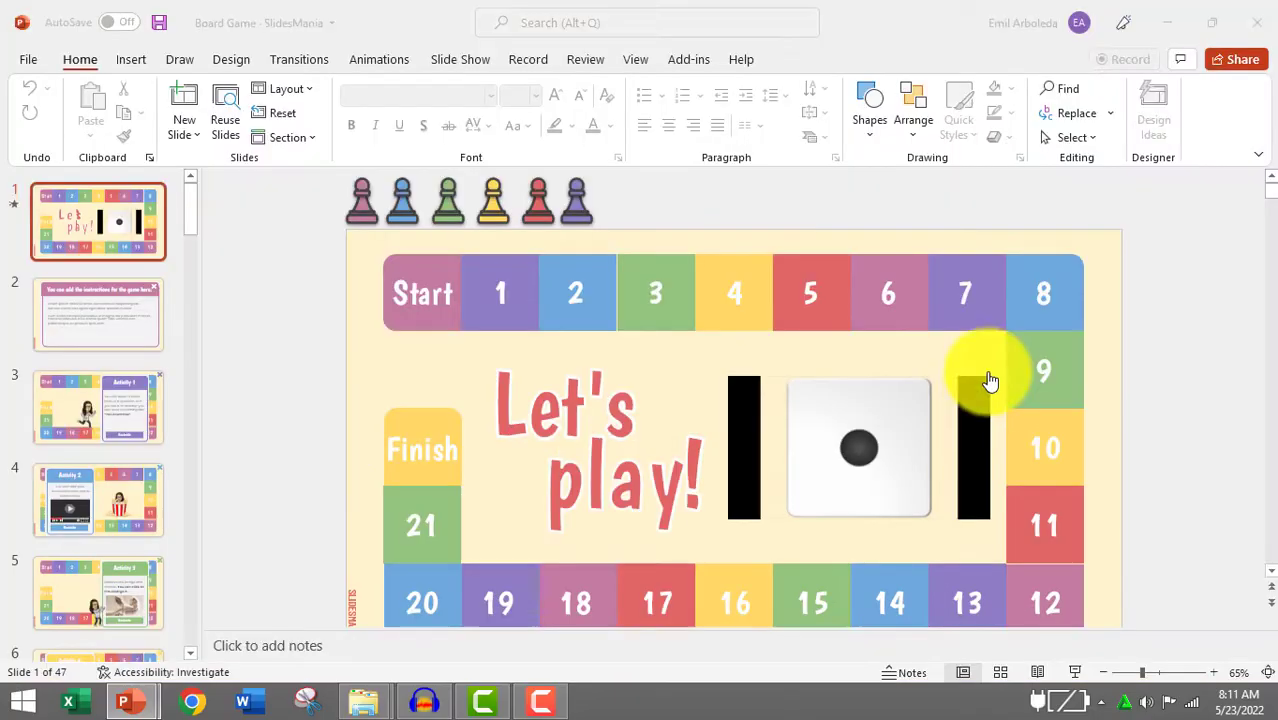
Put the purple pawn on square 3, then roll a six in the slide show.
{"action": "left_click", "coordinate": [579, 205]}
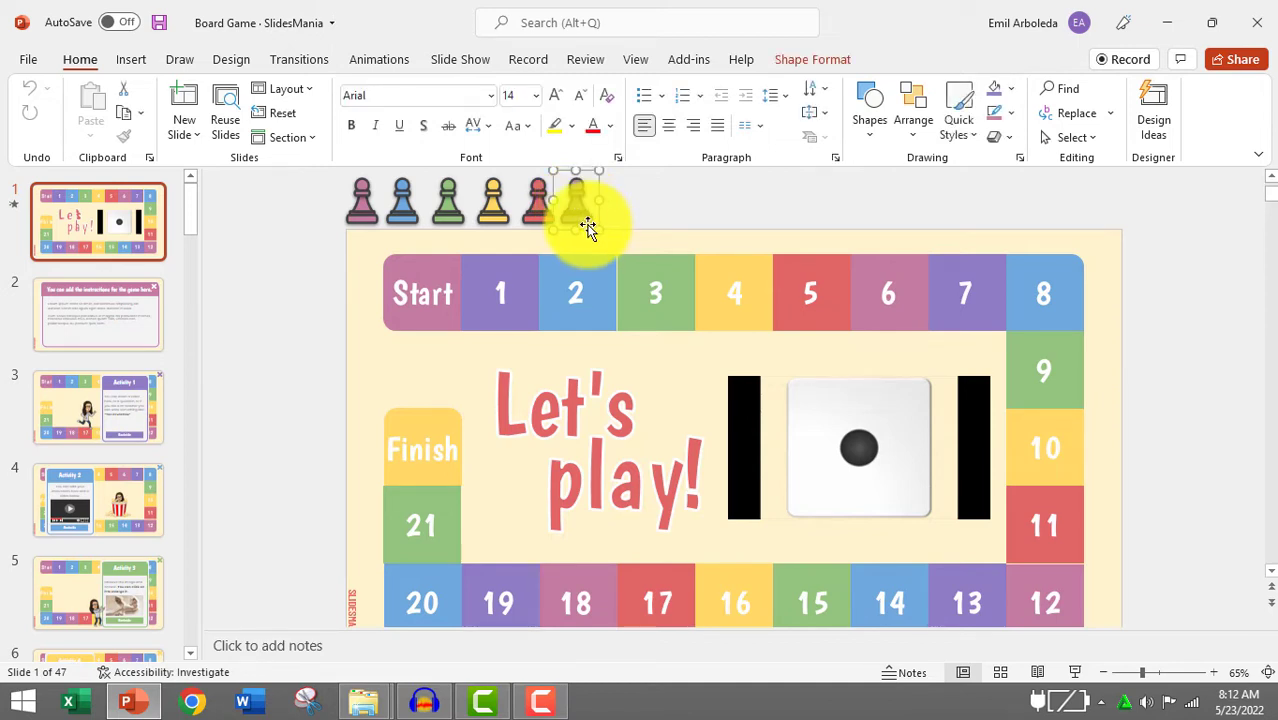
{"action": "left_click_drag", "start_coordinate": [577, 216], "coordinate": [656, 302]}
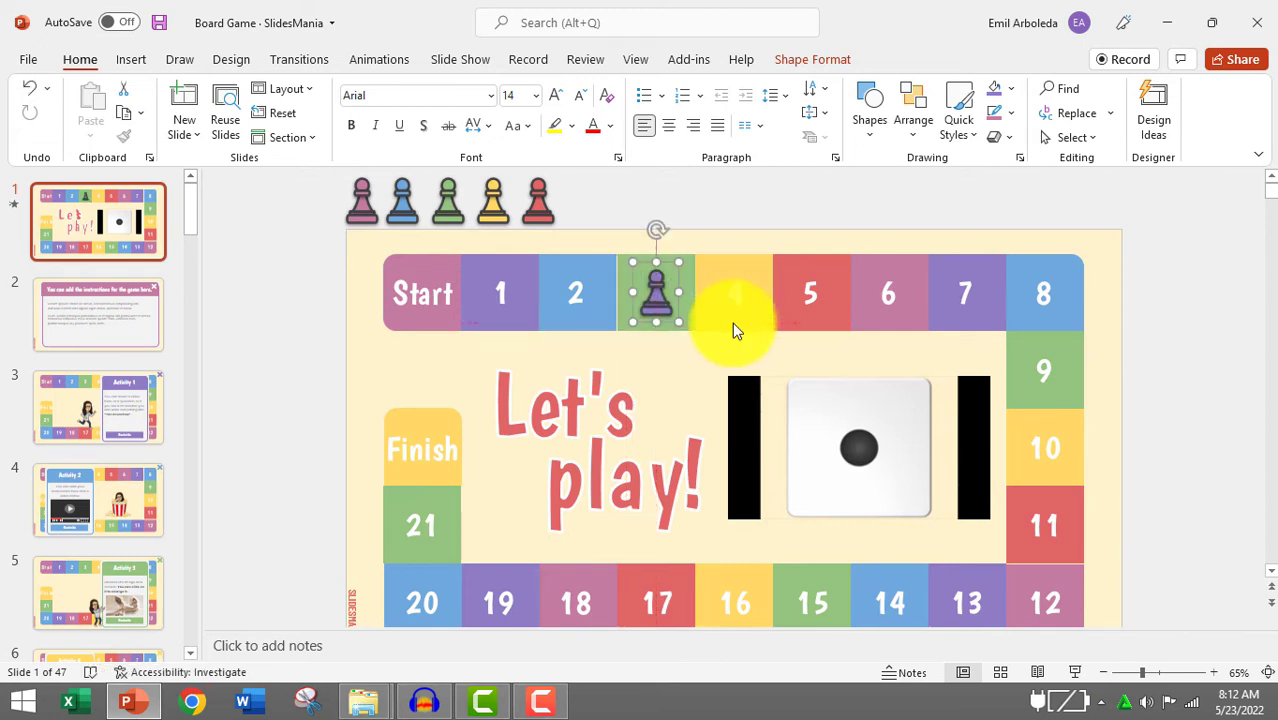
{"action": "left_click", "coordinate": [1074, 673]}
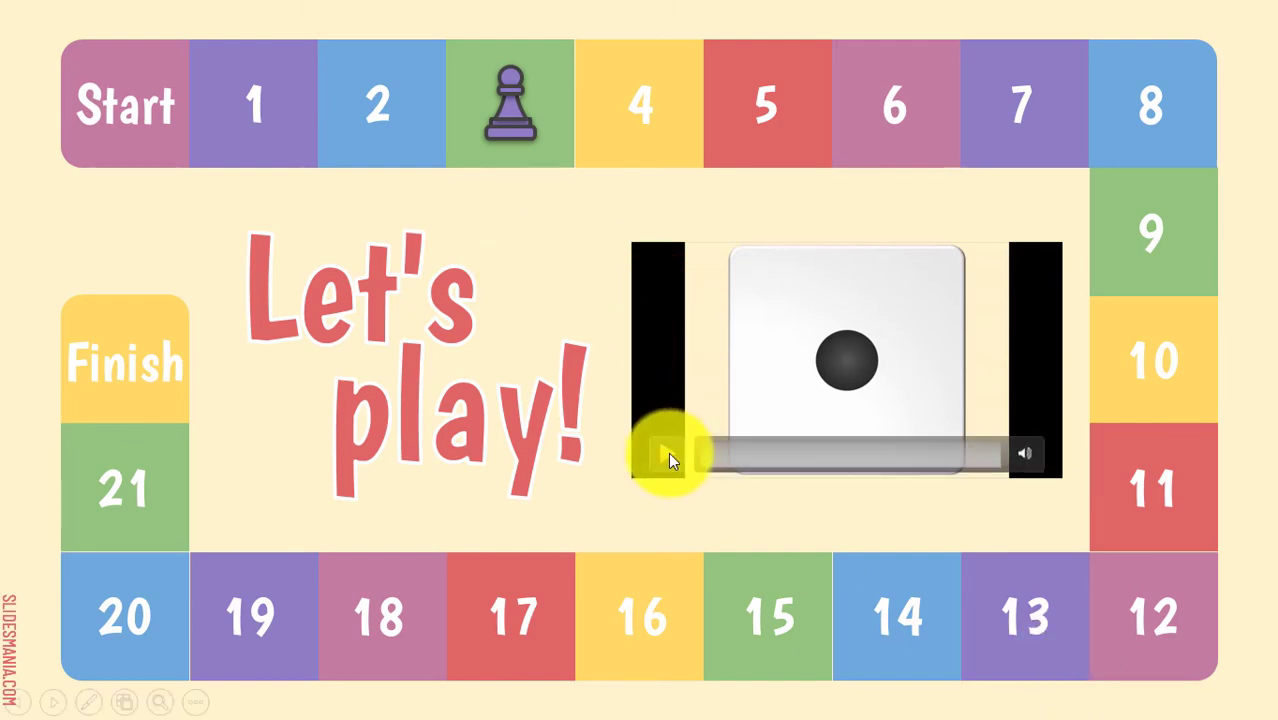
{"action": "left_click", "coordinate": [670, 456]}
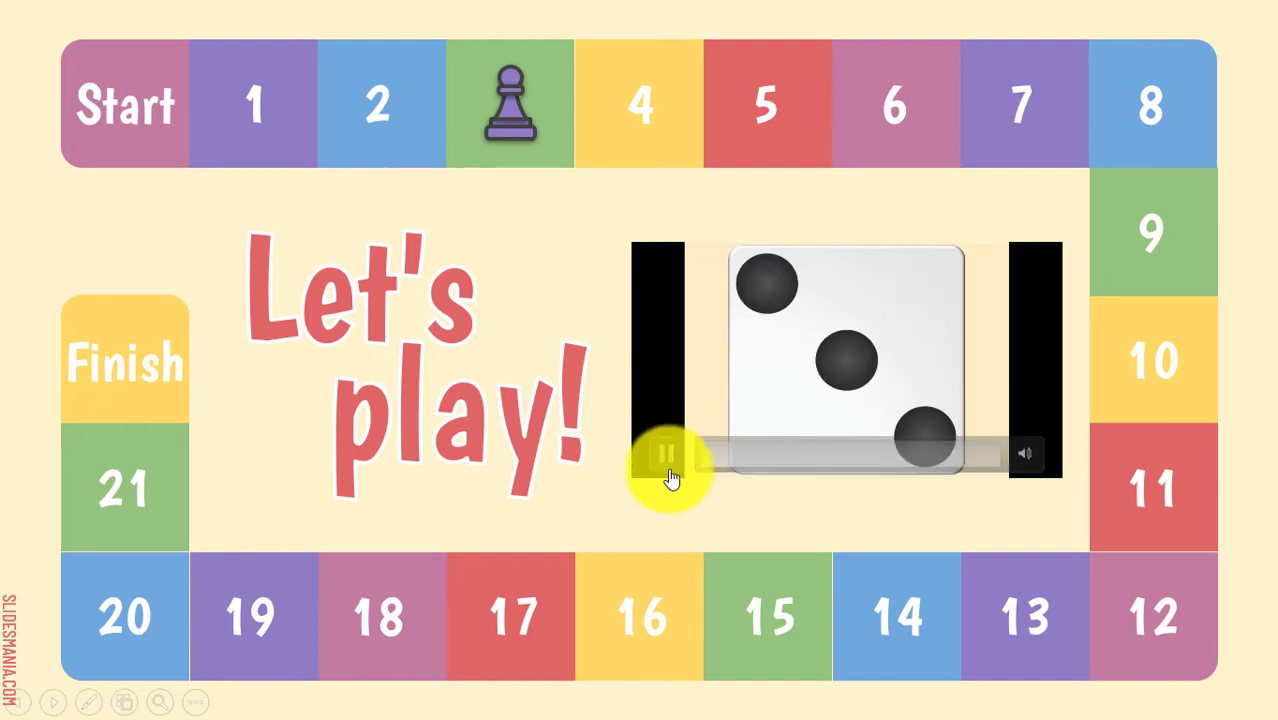
{"action": "left_click", "coordinate": [667, 457]}
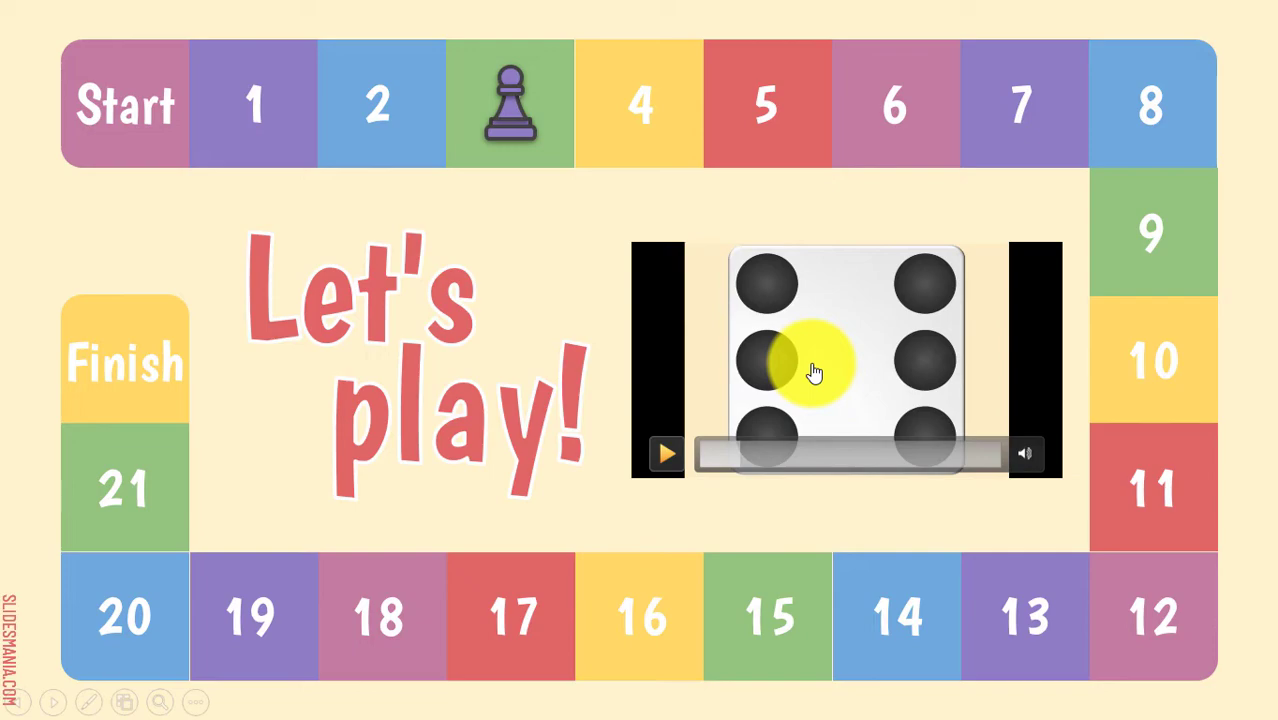
Move the yellow pawn onto square 6 and present the board again.
{"action": "key", "text": "Escape"}
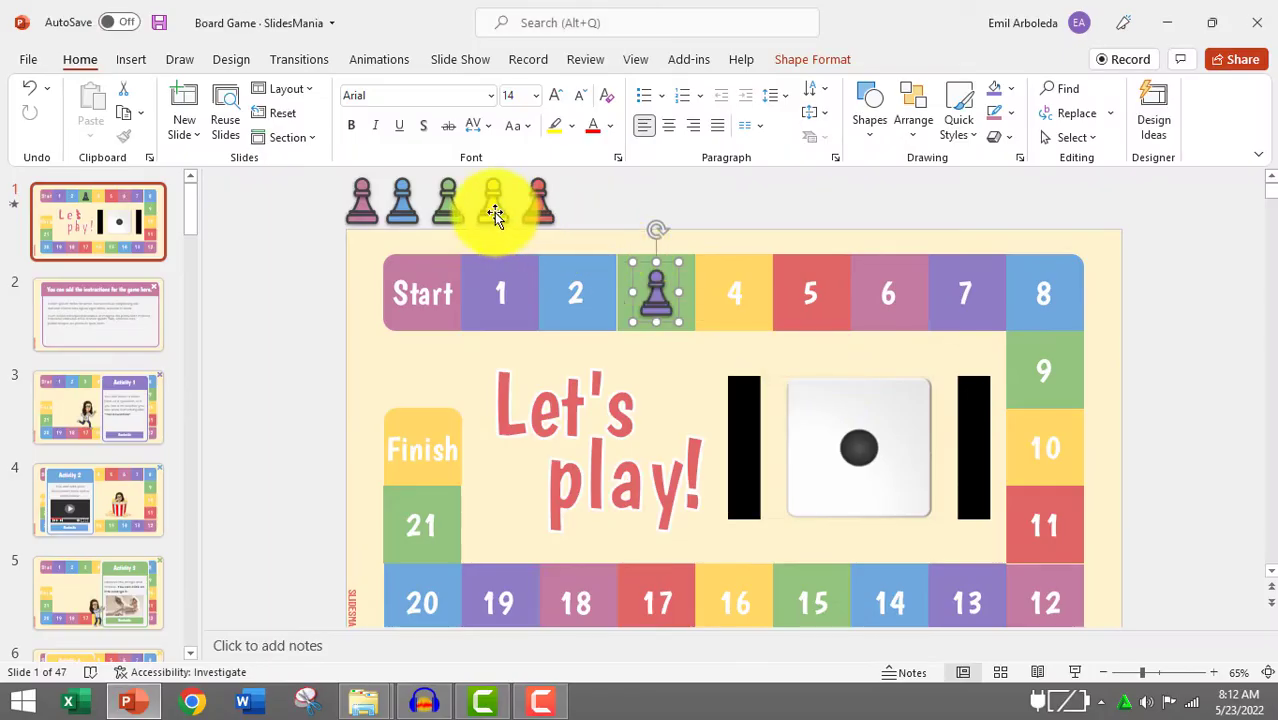
{"action": "mouse_move", "coordinate": [494, 212]}
{"action": "left_mouse_down"}
{"action": "mouse_move", "coordinate": [795, 320]}
{"action": "mouse_move", "coordinate": [890, 298]}
{"action": "left_mouse_up"}
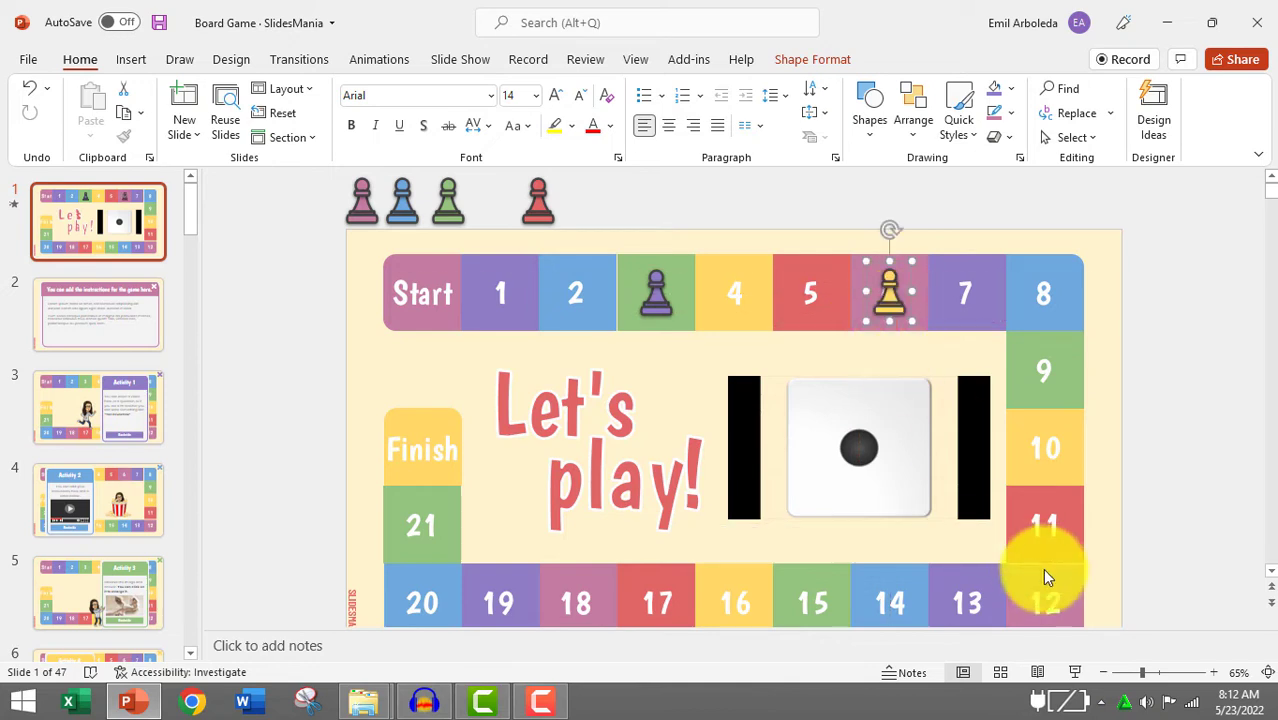
{"action": "left_click", "coordinate": [1078, 680]}
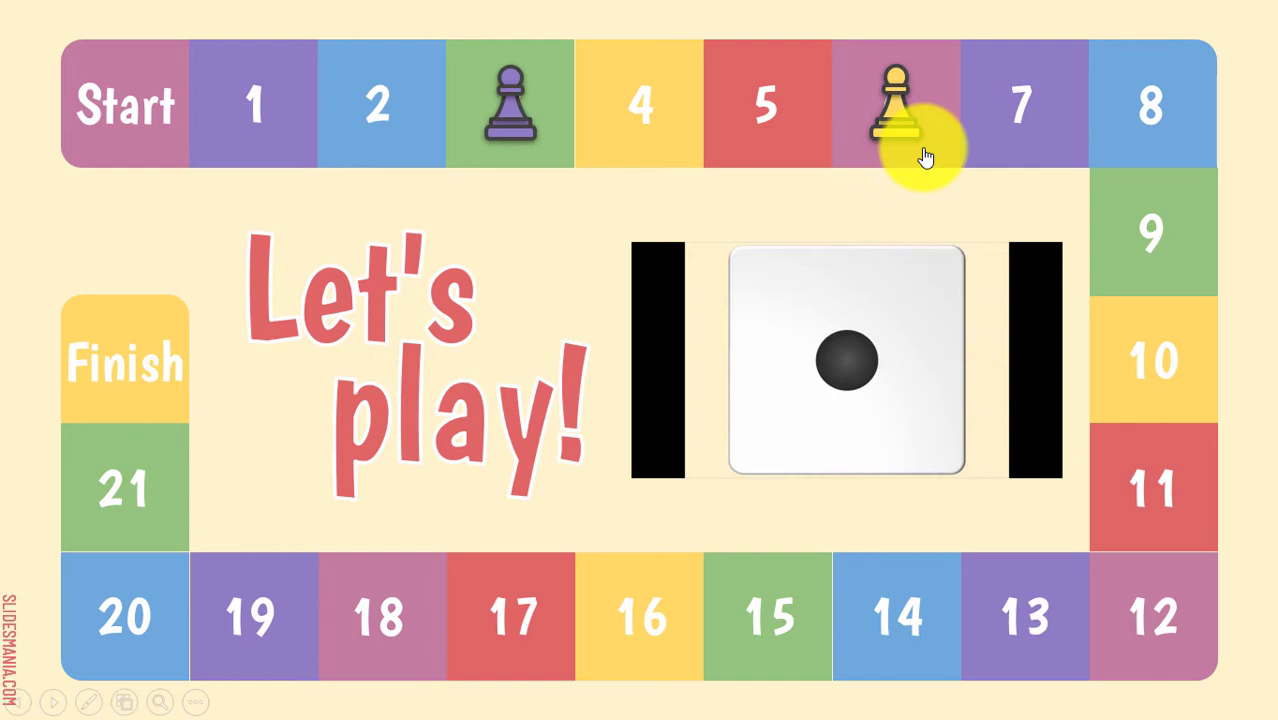
Open the Activity 6 card from the yellow pawn, view its answer, and close it.
{"action": "left_click", "coordinate": [925, 157]}
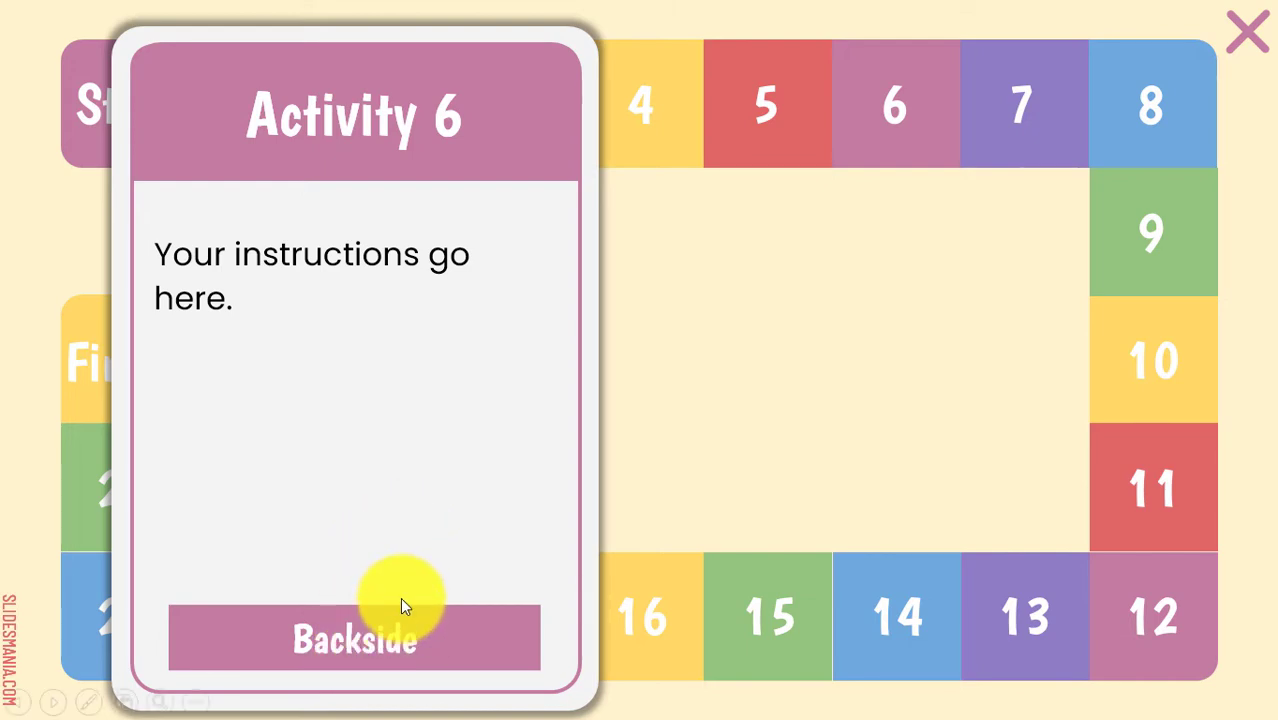
{"action": "left_click", "coordinate": [390, 641]}
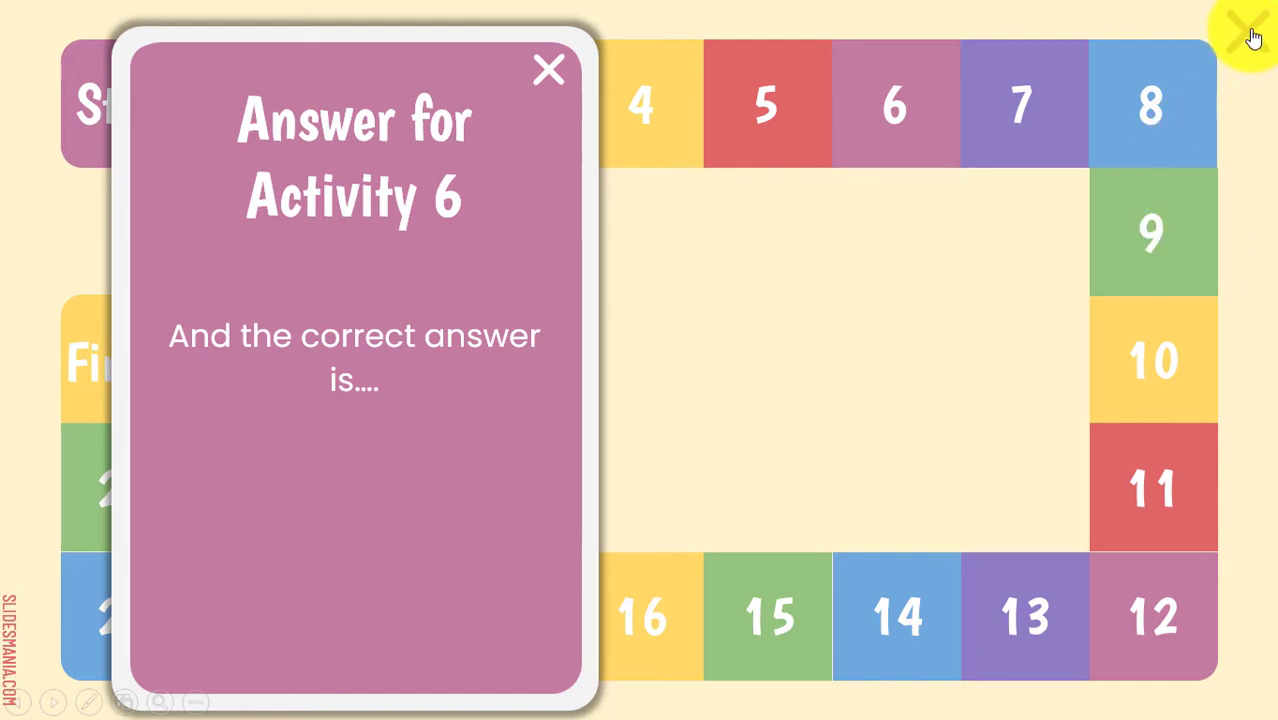
{"action": "left_click", "coordinate": [1249, 38]}
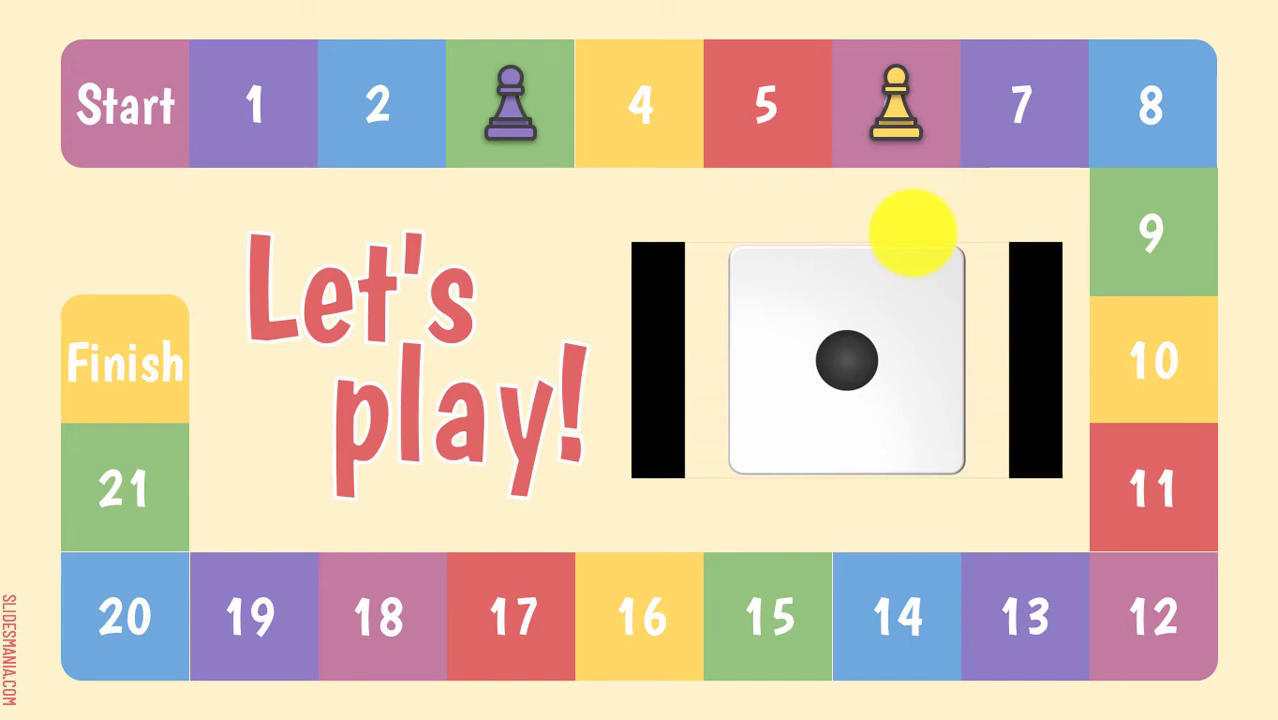
Exit the slide show and select the Activity 1 card text on slide 3.
{"action": "key", "text": "Escape"}
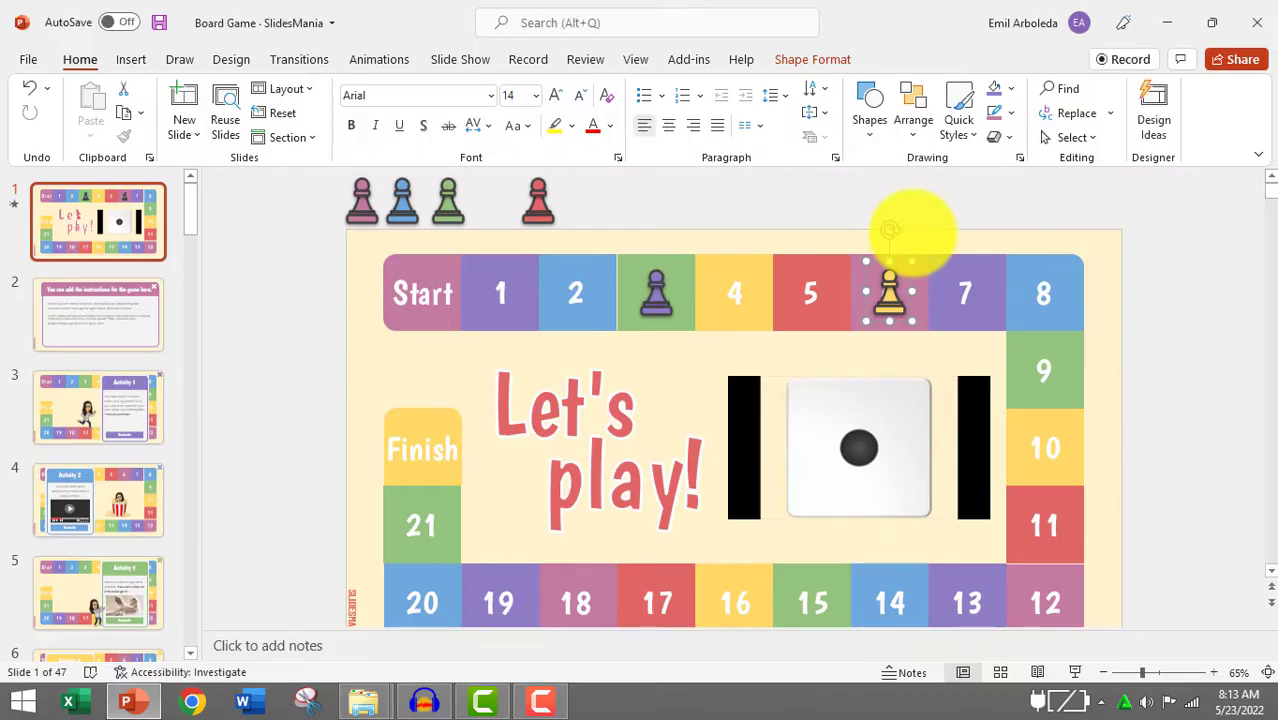
{"action": "scroll", "coordinate": [191, 225], "scroll_direction": "down", "scroll_amount": 3}
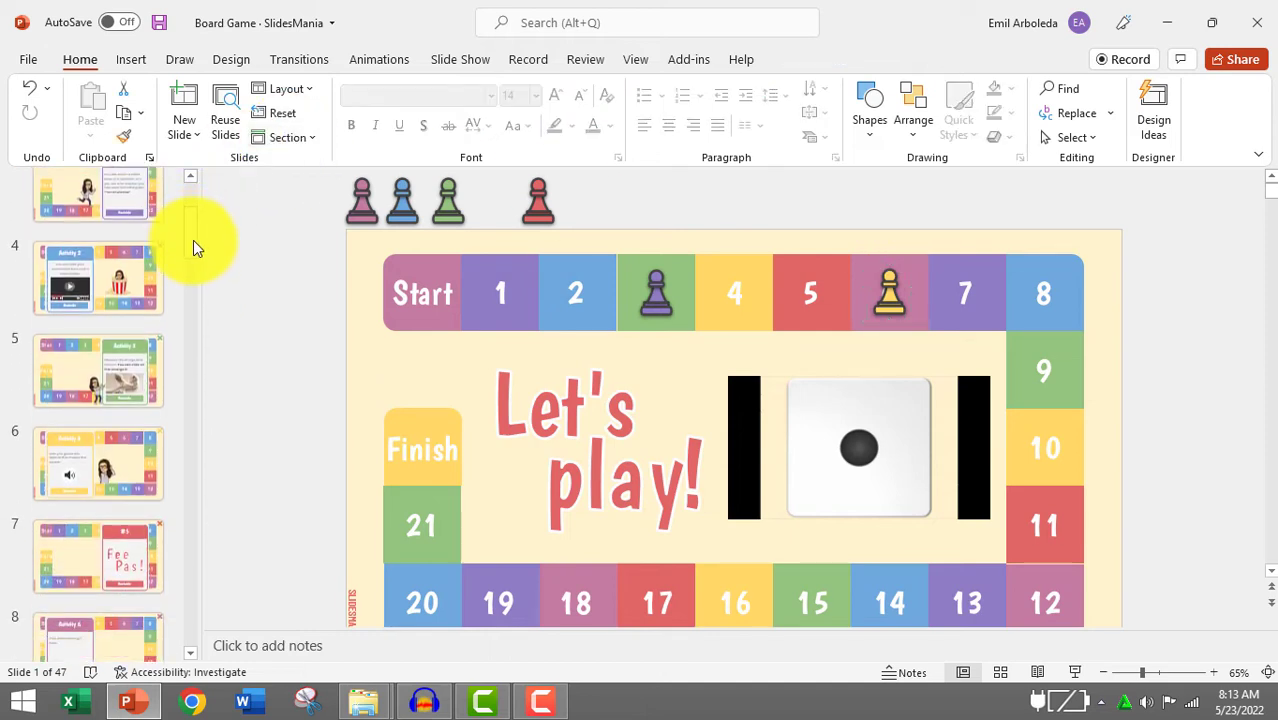
{"action": "scroll", "coordinate": [193, 240], "scroll_direction": "up", "scroll_amount": 3}
{"action": "scroll", "coordinate": [192, 225], "scroll_direction": "up", "scroll_amount": 2}
{"action": "left_click", "coordinate": [86, 387]}
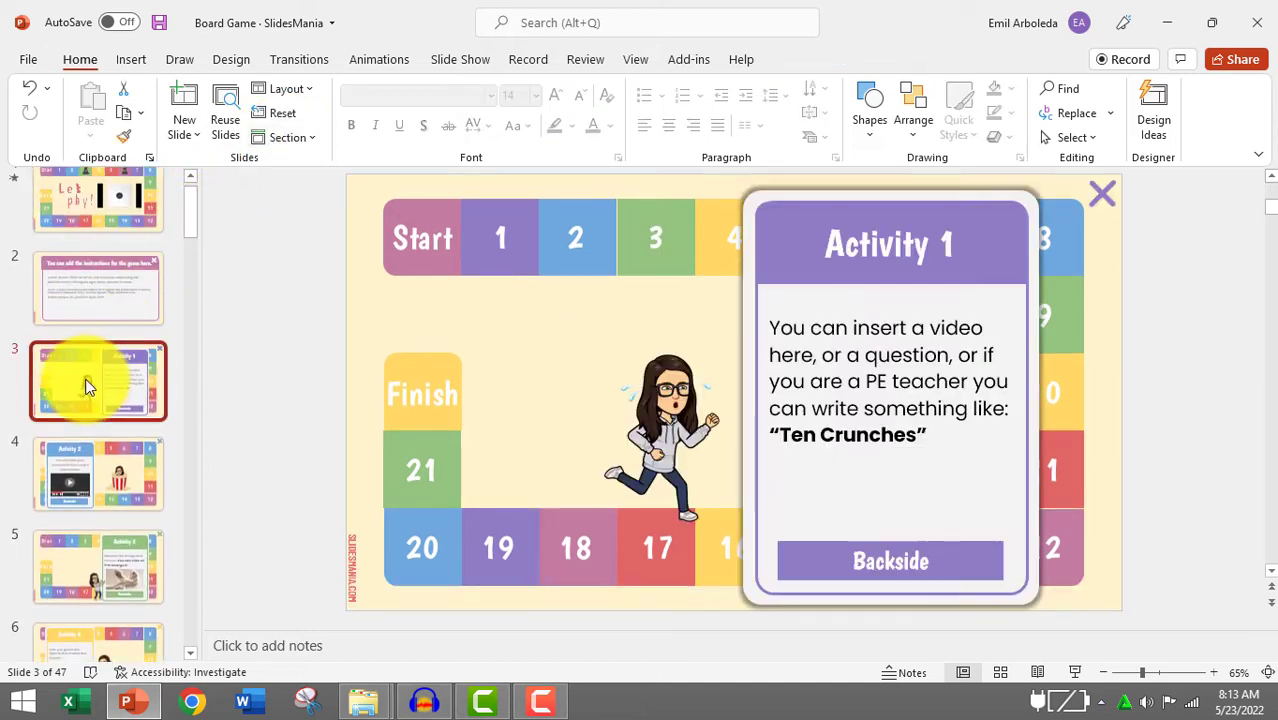
{"action": "left_click", "coordinate": [860, 370]}
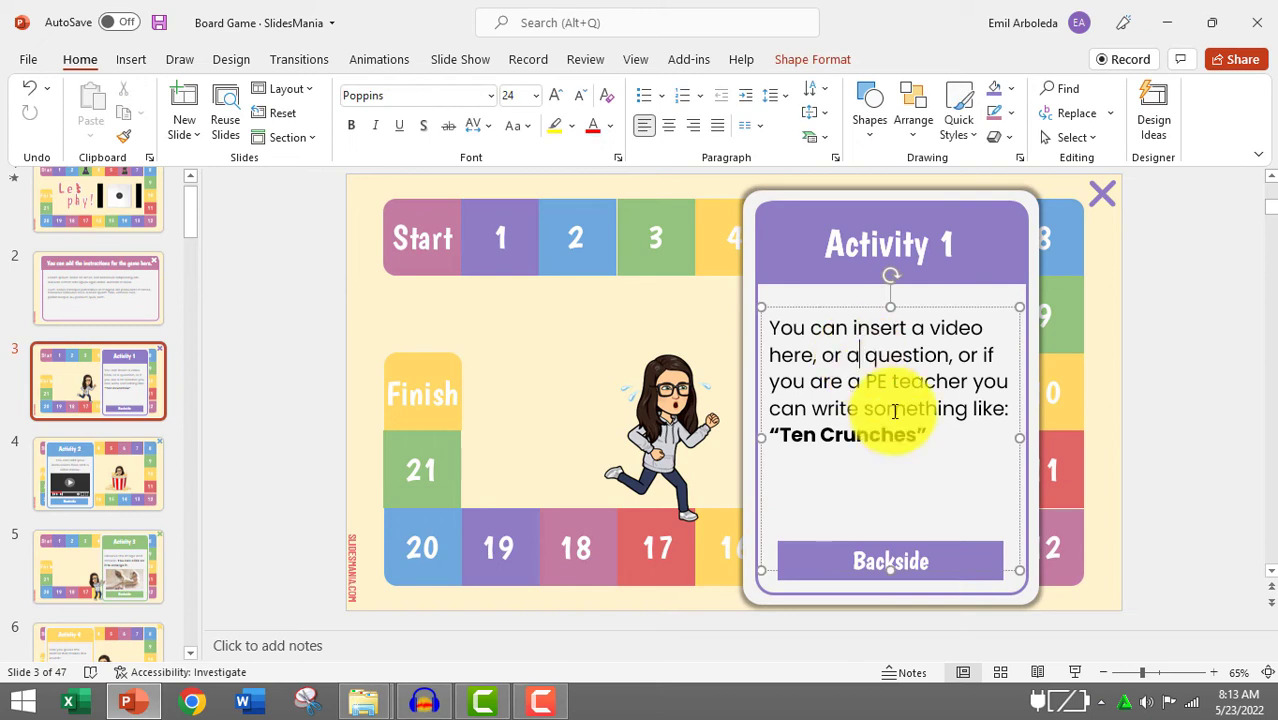
{"action": "left_click_drag", "start_coordinate": [918, 436], "coordinate": [787, 333]}
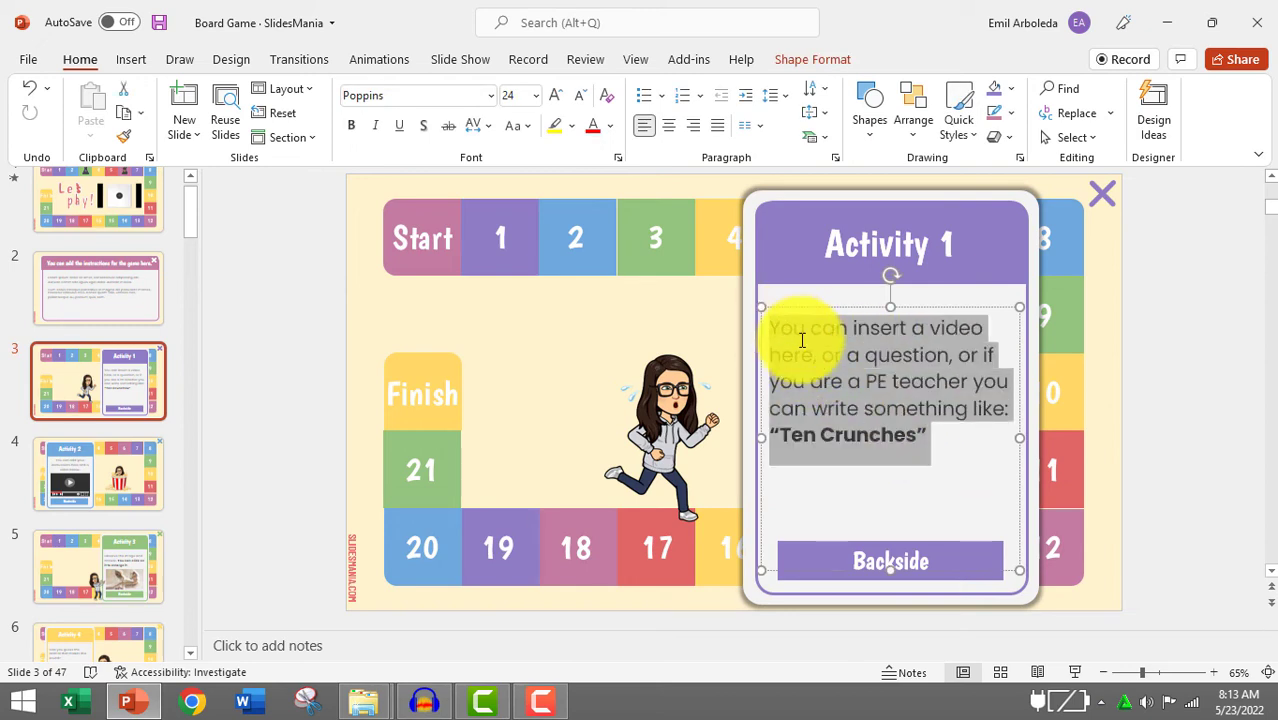
{"action": "left_click", "coordinate": [893, 396]}
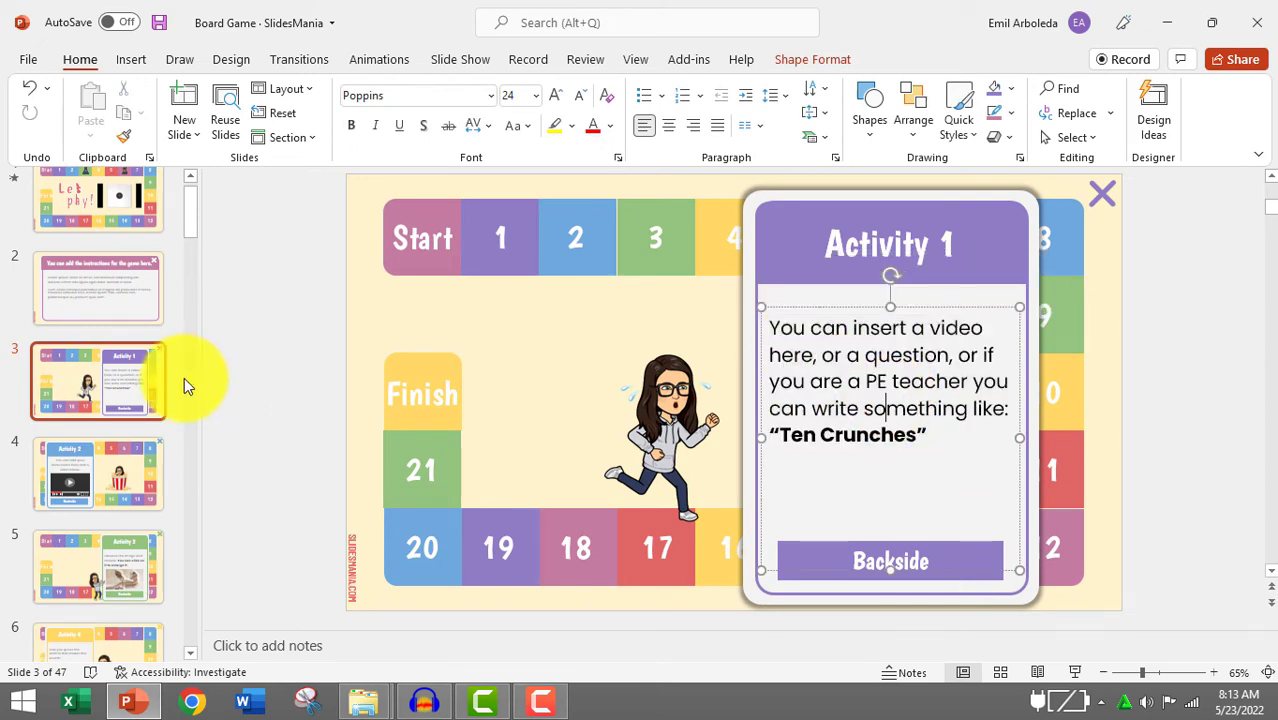
View slide 4, then select the Activity 3 text and fossil image on slide 5.
{"action": "left_click", "coordinate": [98, 490]}
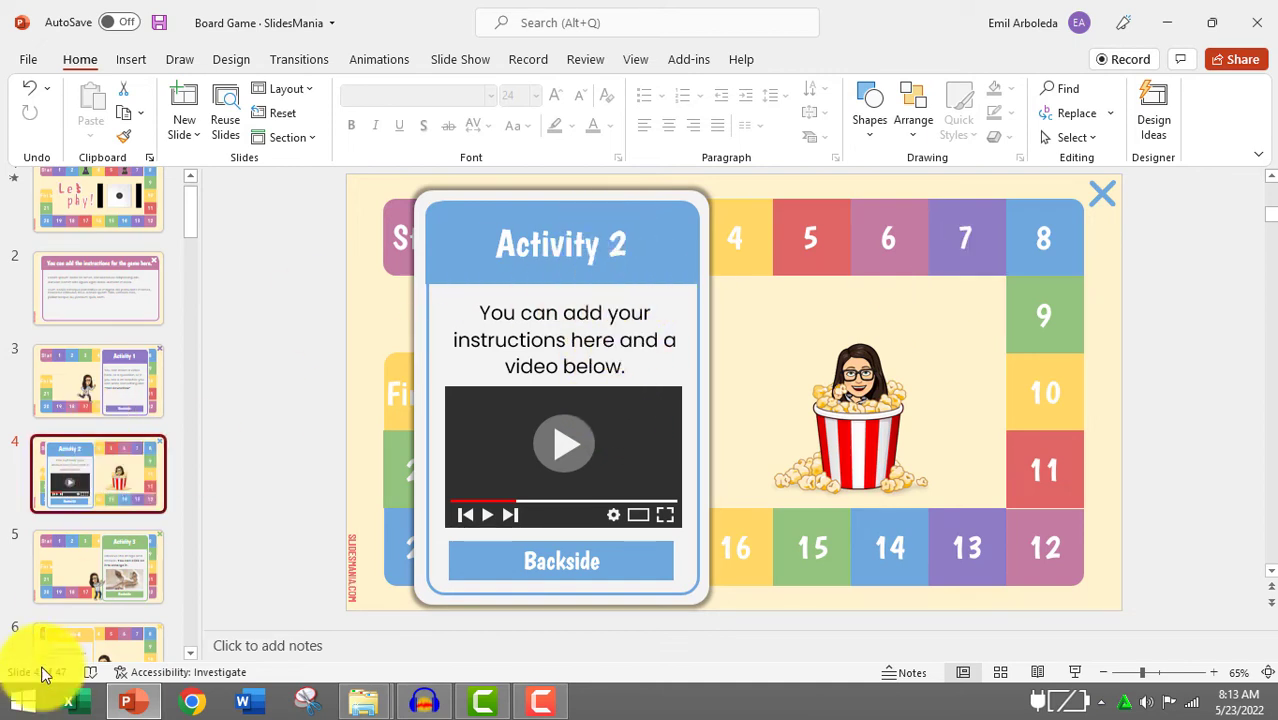
{"action": "left_click", "coordinate": [79, 578]}
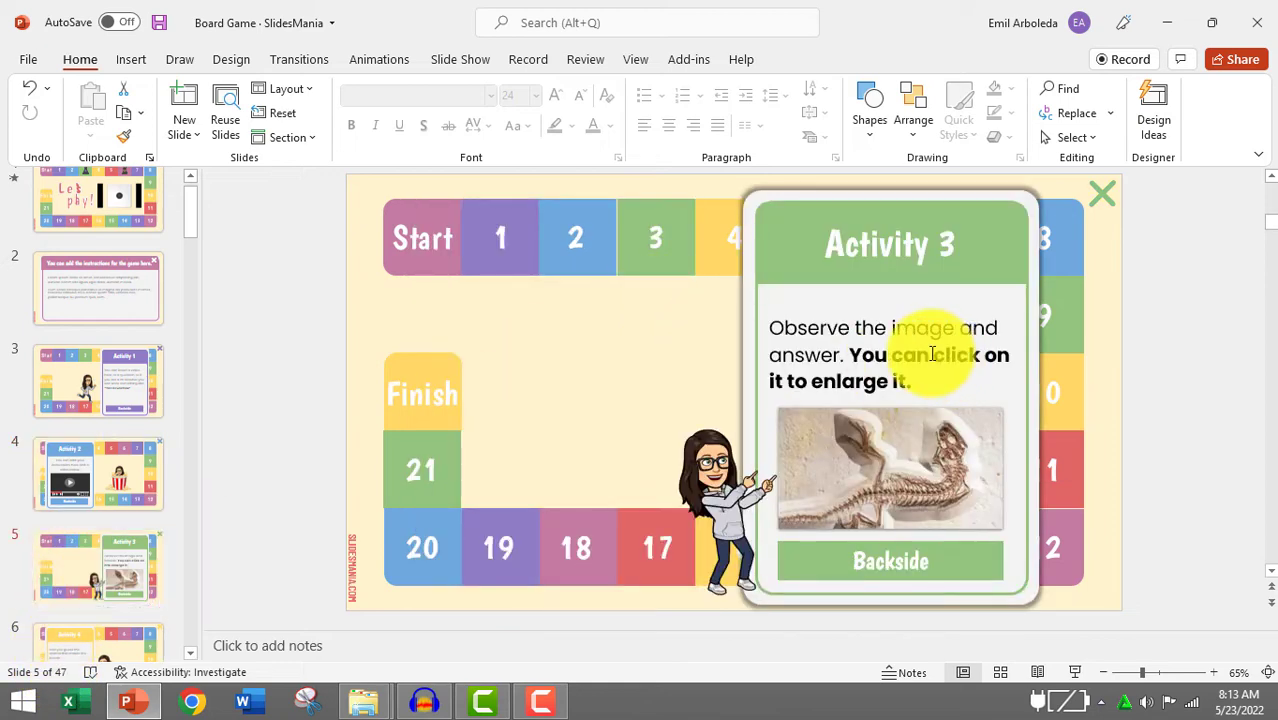
{"action": "left_click", "coordinate": [915, 377]}
{"action": "left_click_drag", "start_coordinate": [915, 377], "coordinate": [793, 322]}
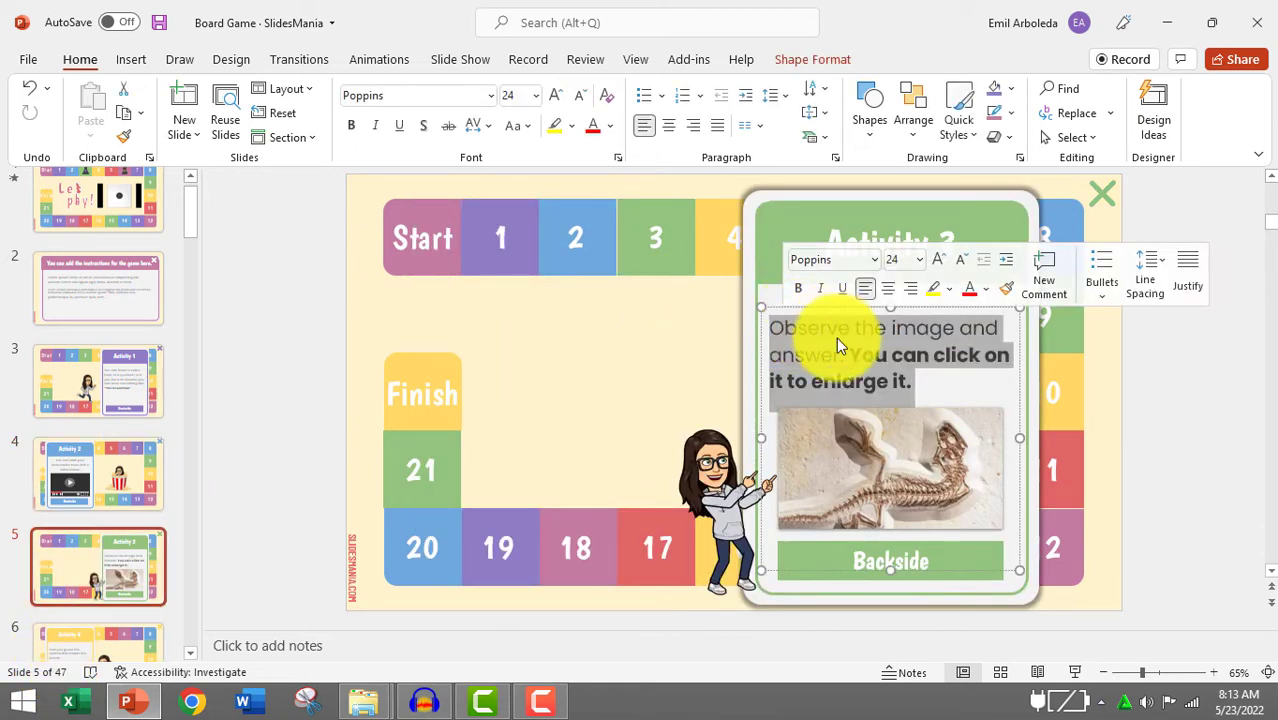
{"action": "left_click", "coordinate": [850, 471]}
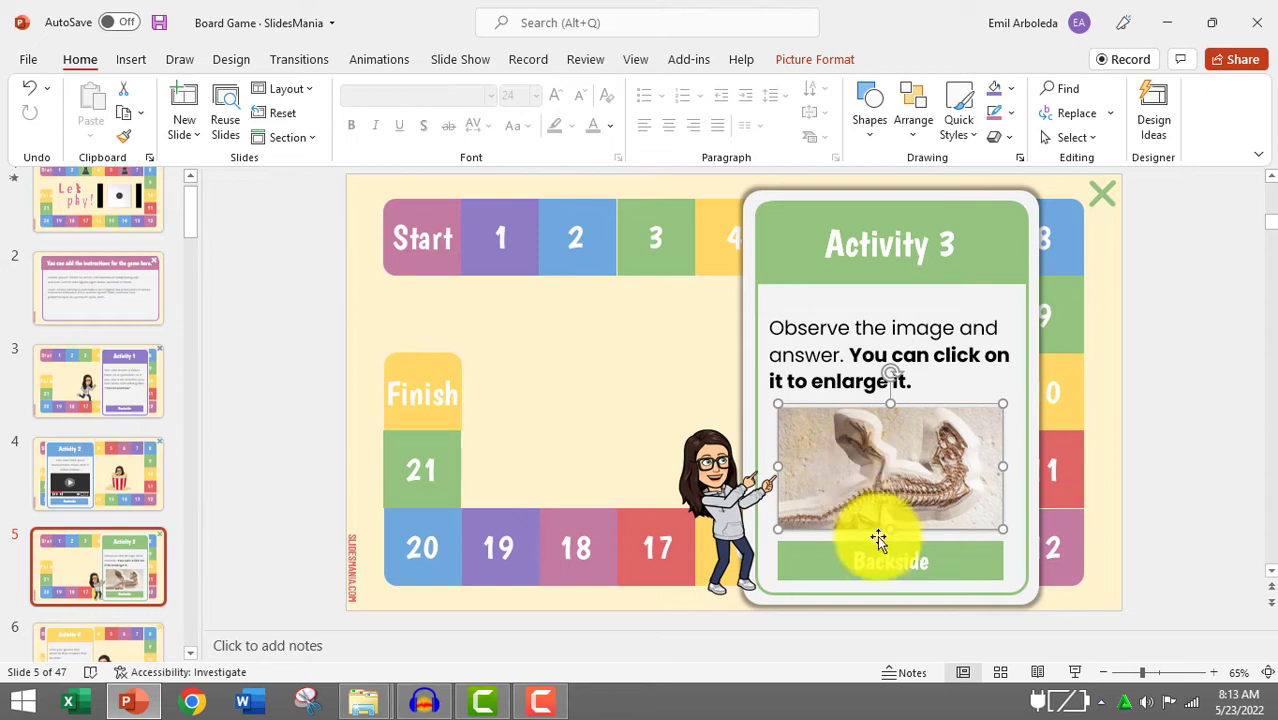
{"action": "left_click", "coordinate": [192, 224]}
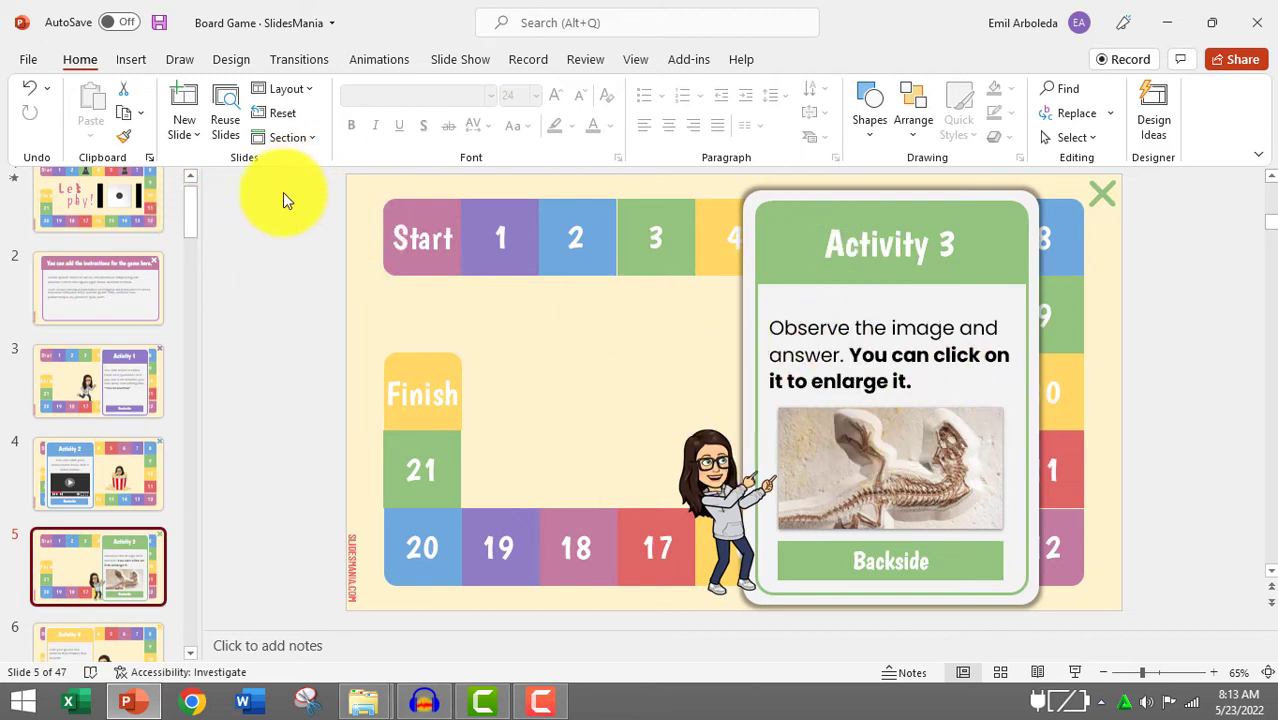
{"action": "mouse_move", "coordinate": [195, 202]}
{"action": "left_mouse_down"}
{"action": "mouse_move", "coordinate": [207, 268]}
{"action": "mouse_move", "coordinate": [206, 320]}
{"action": "mouse_move", "coordinate": [190, 334]}
{"action": "mouse_move", "coordinate": [197, 413]}
{"action": "left_mouse_up"}
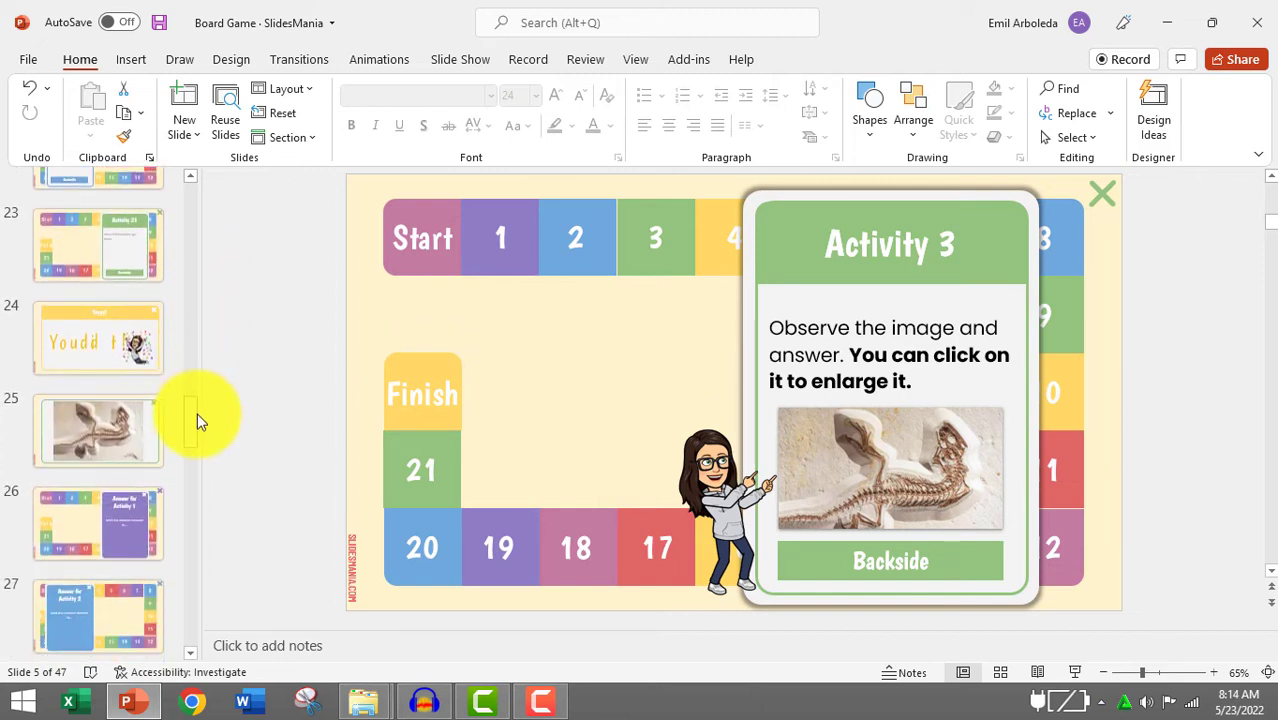
View slides 24 and 25, then select the placeholder answer text on slide 26.
{"action": "left_click", "coordinate": [88, 326]}
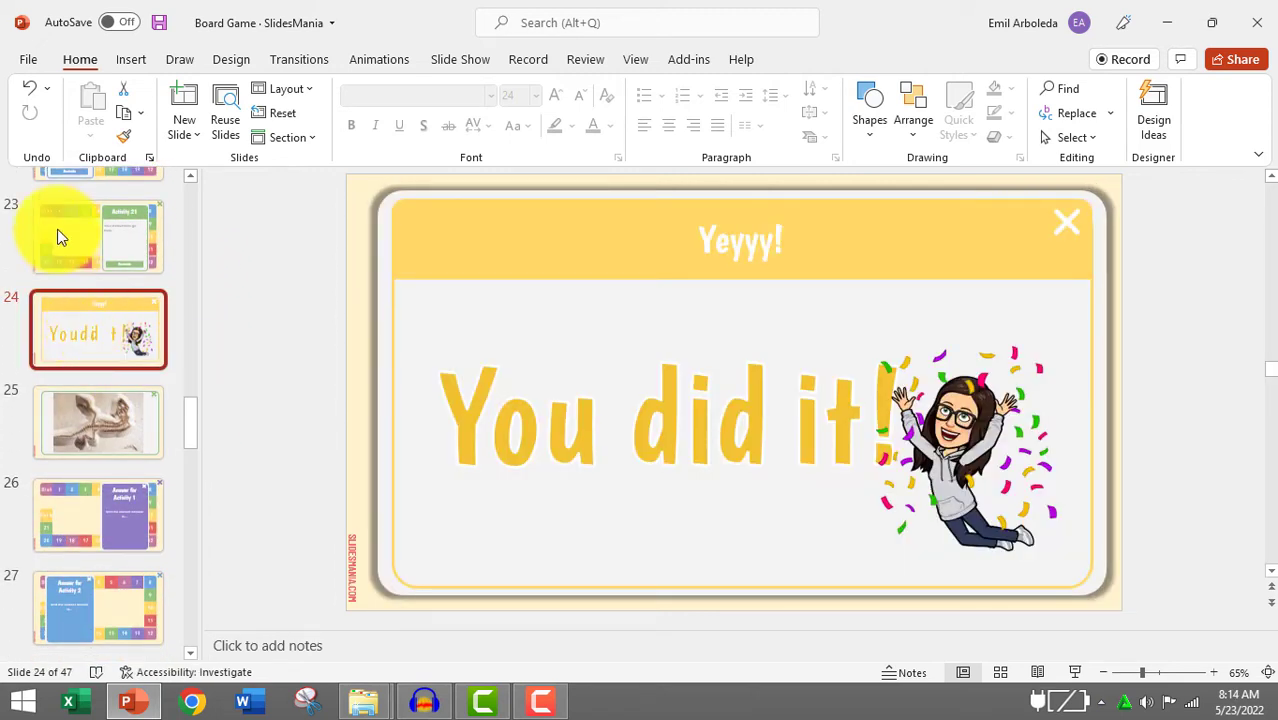
{"action": "left_click", "coordinate": [110, 440]}
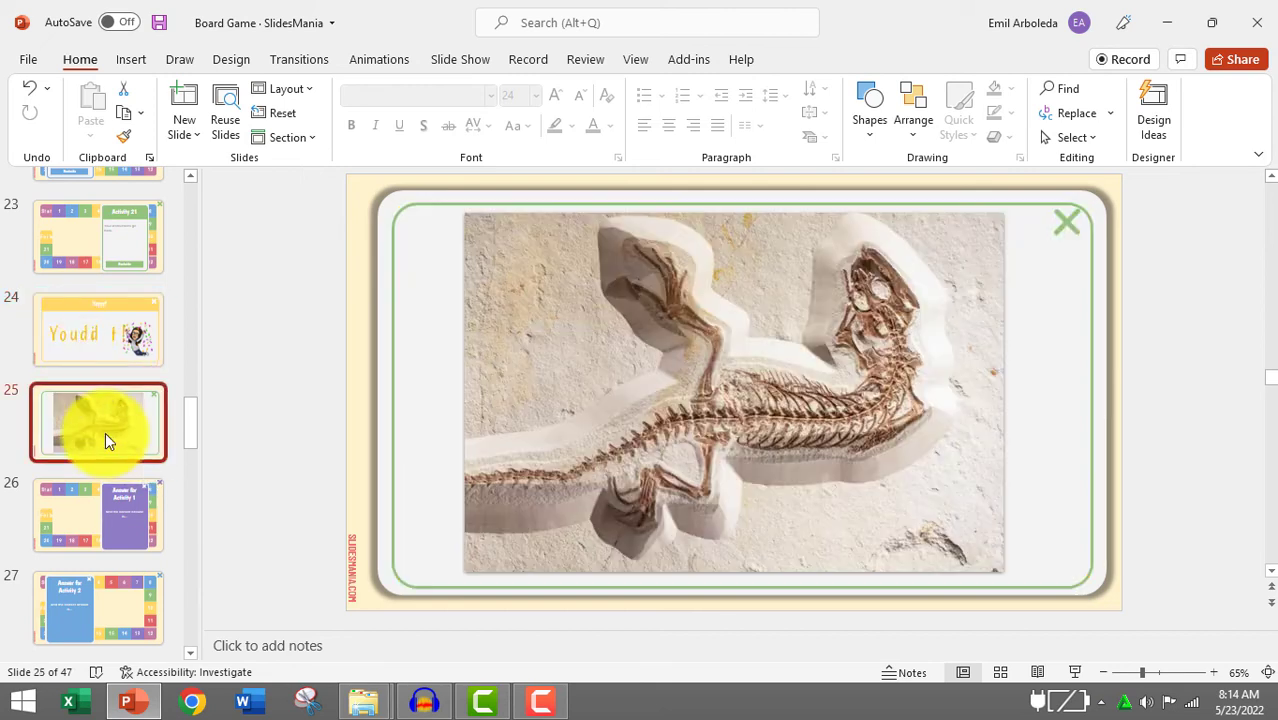
{"action": "left_click", "coordinate": [101, 514]}
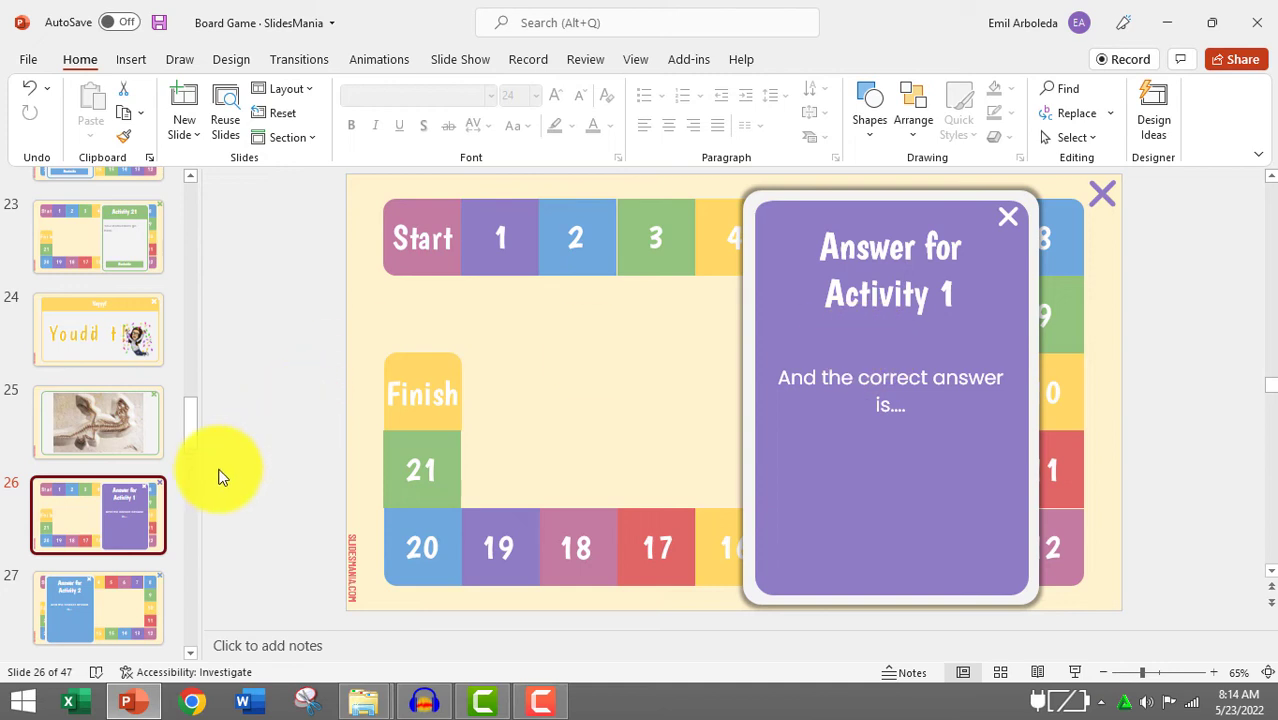
{"action": "left_click", "coordinate": [900, 403]}
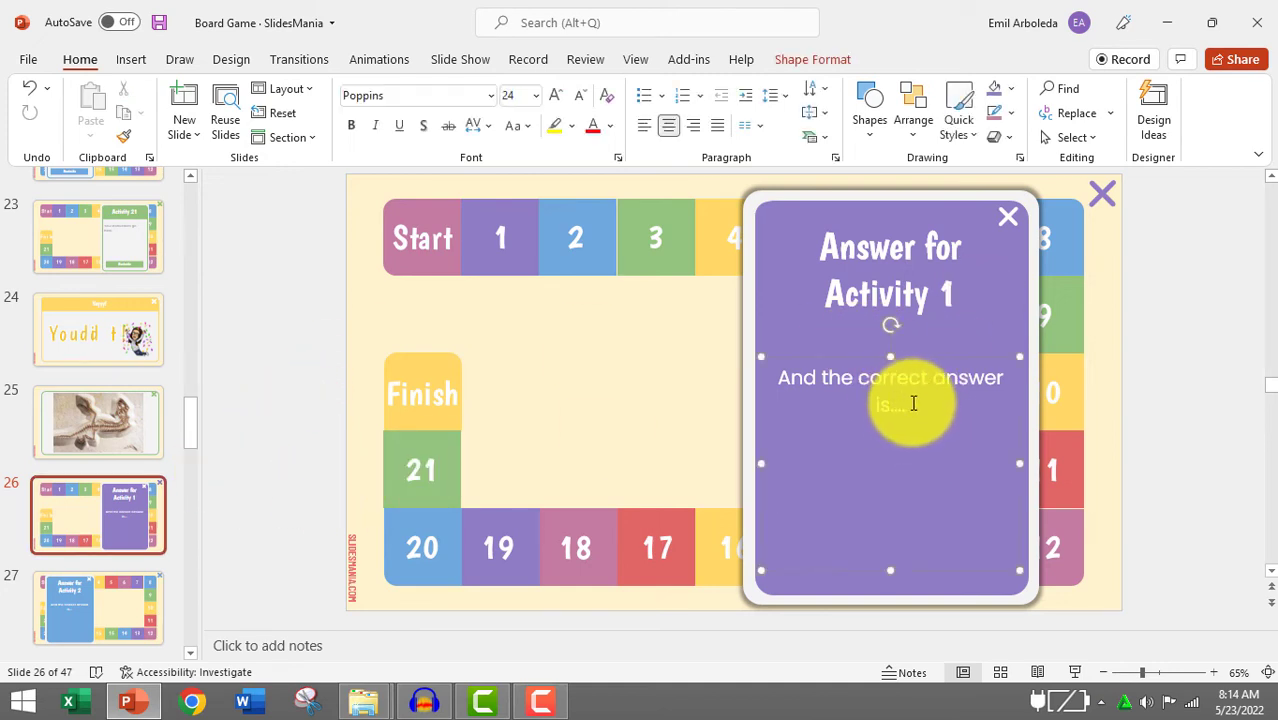
{"action": "left_click_drag", "start_coordinate": [913, 403], "coordinate": [784, 368]}
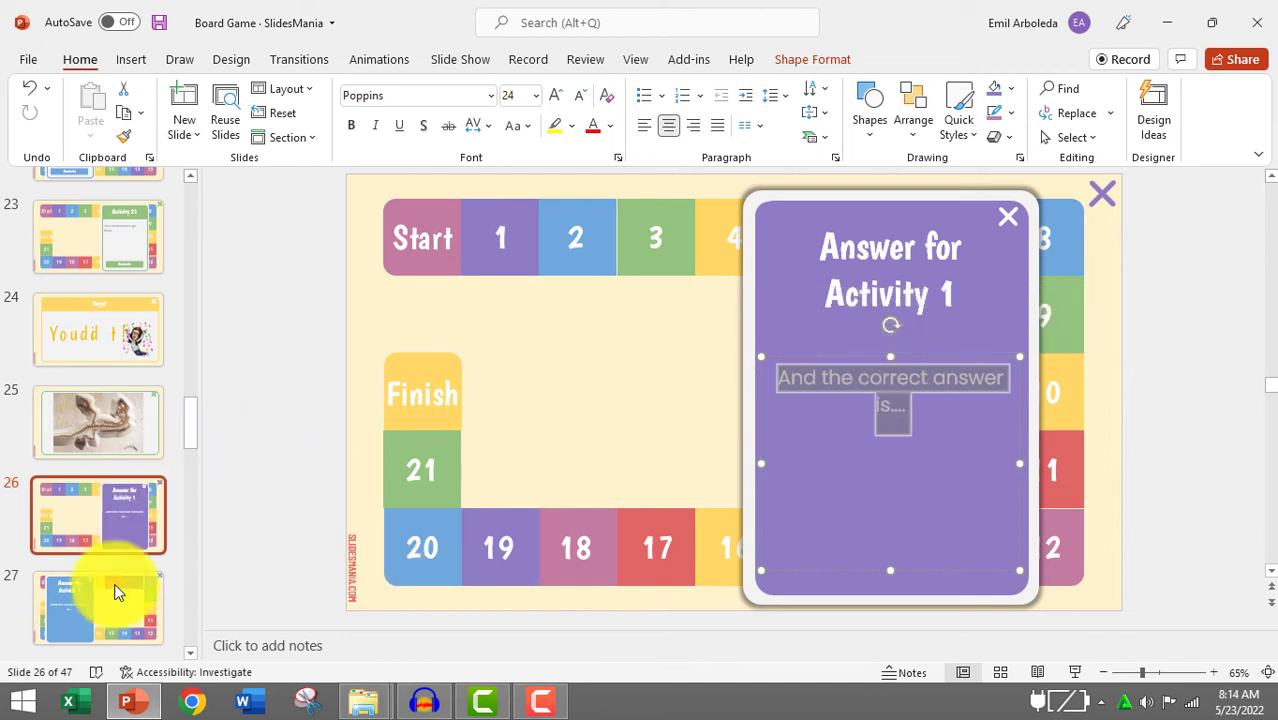
View slides 27 and 28, selecting the Activity 3 answer text, then go to slide 47.
{"action": "left_click", "coordinate": [132, 606]}
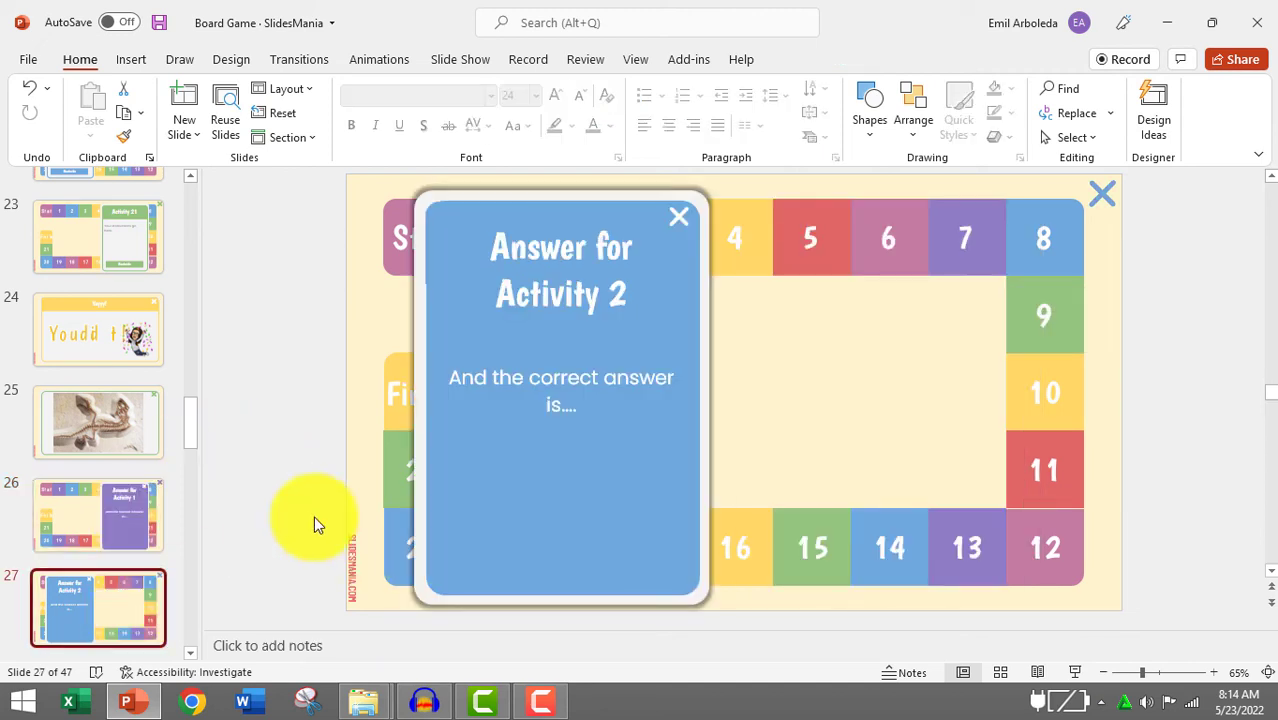
{"action": "scroll", "coordinate": [180, 415], "scroll_direction": "down", "scroll_amount": 1}
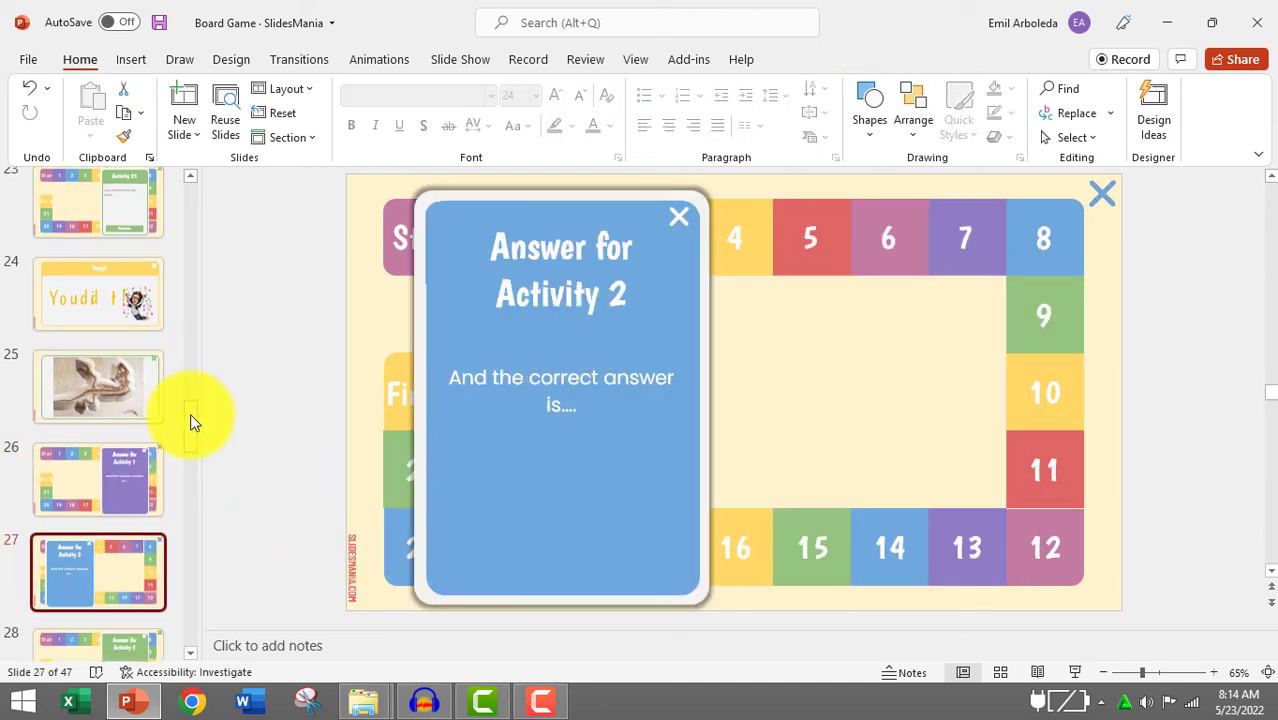
{"action": "scroll", "coordinate": [180, 415], "scroll_direction": "down", "scroll_amount": 2}
{"action": "left_click", "coordinate": [120, 440]}
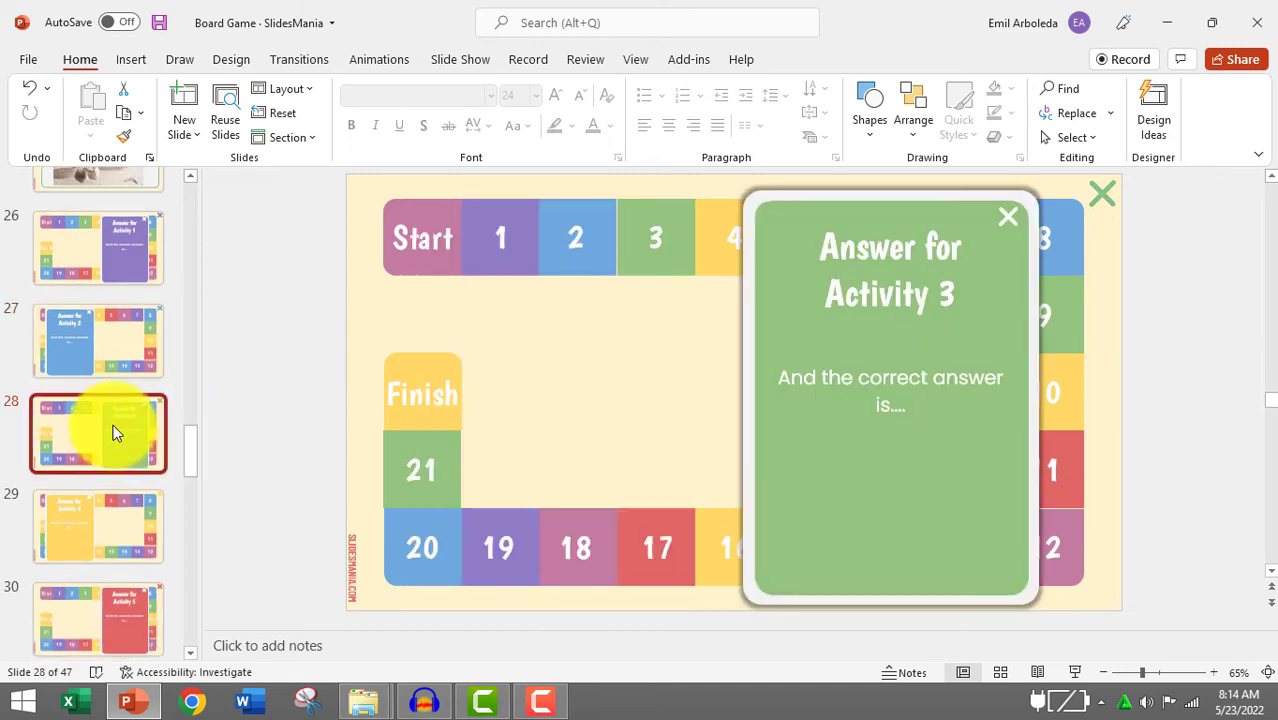
{"action": "left_click", "coordinate": [857, 382]}
{"action": "left_click_drag", "start_coordinate": [193, 446], "coordinate": [193, 632]}
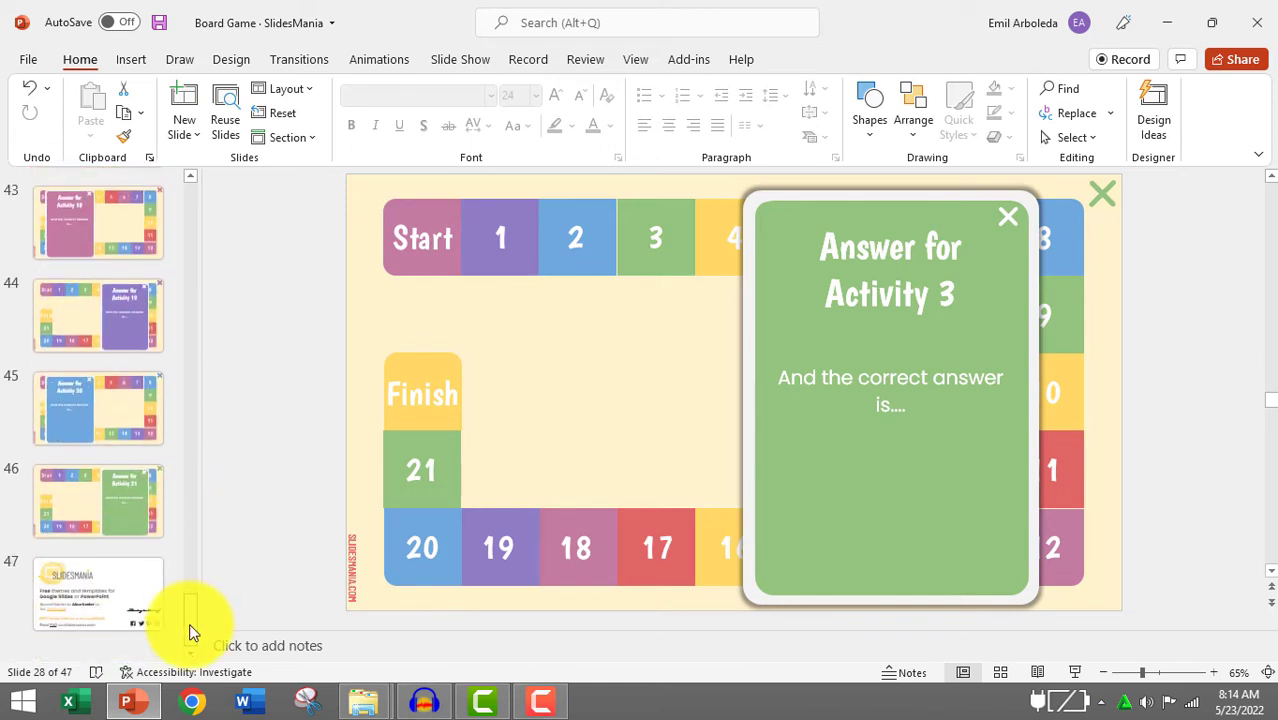
{"action": "left_click", "coordinate": [117, 590]}
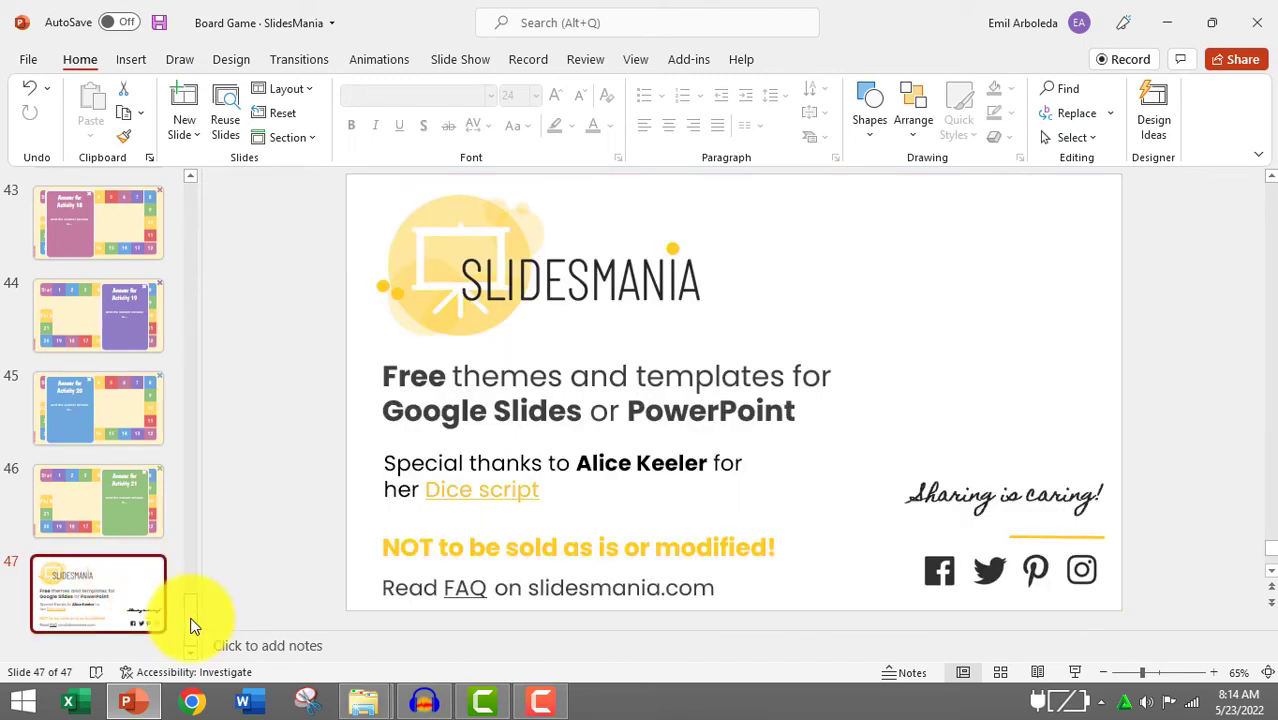
{"action": "mouse_move", "coordinate": [192, 619]}
{"action": "left_mouse_down"}
{"action": "mouse_move", "coordinate": [143, 251]}
{"action": "mouse_move", "coordinate": [148, 200]}
{"action": "left_mouse_up"}
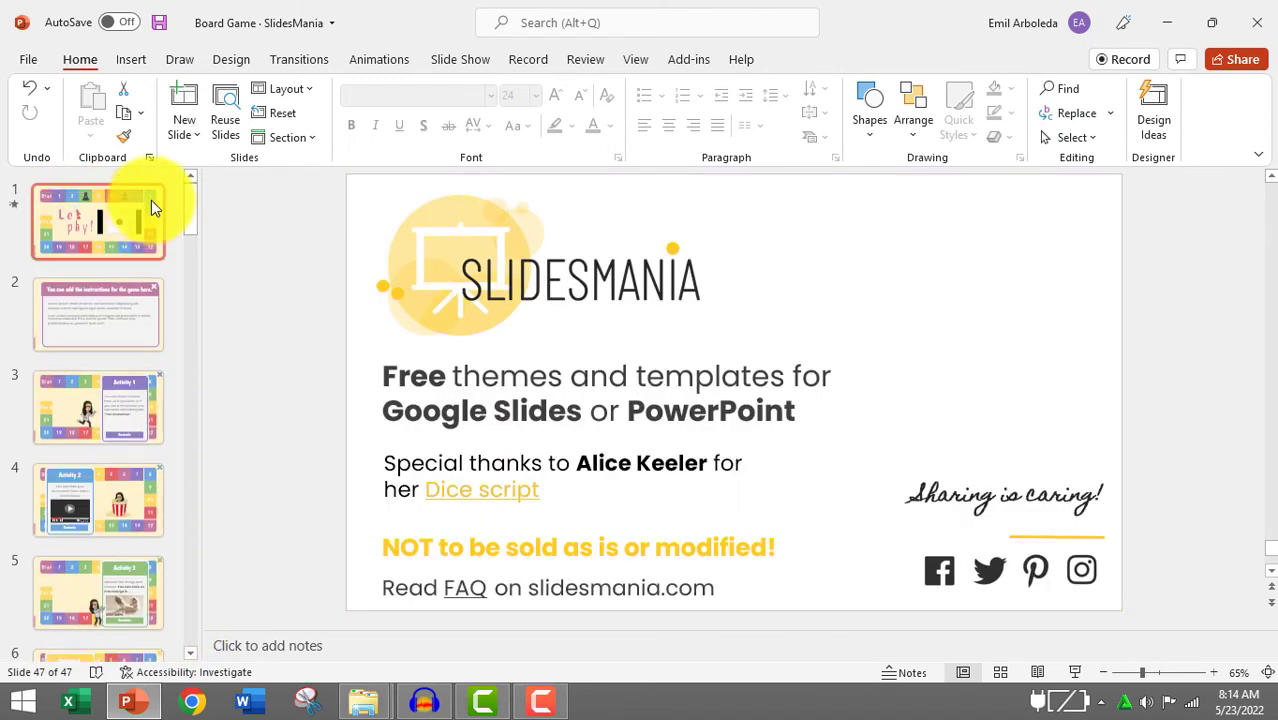